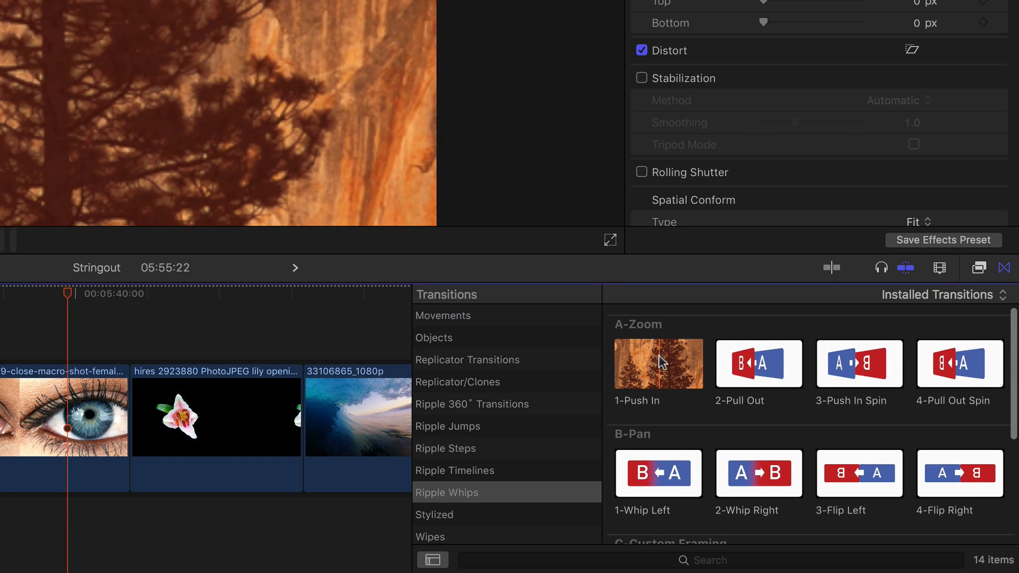
Try placing the 1-Push In transition on the cut between the eye close-up and the lily clip
{"action": "left_click_drag", "start_coordinate": [668, 377], "coordinate": [108, 412]}
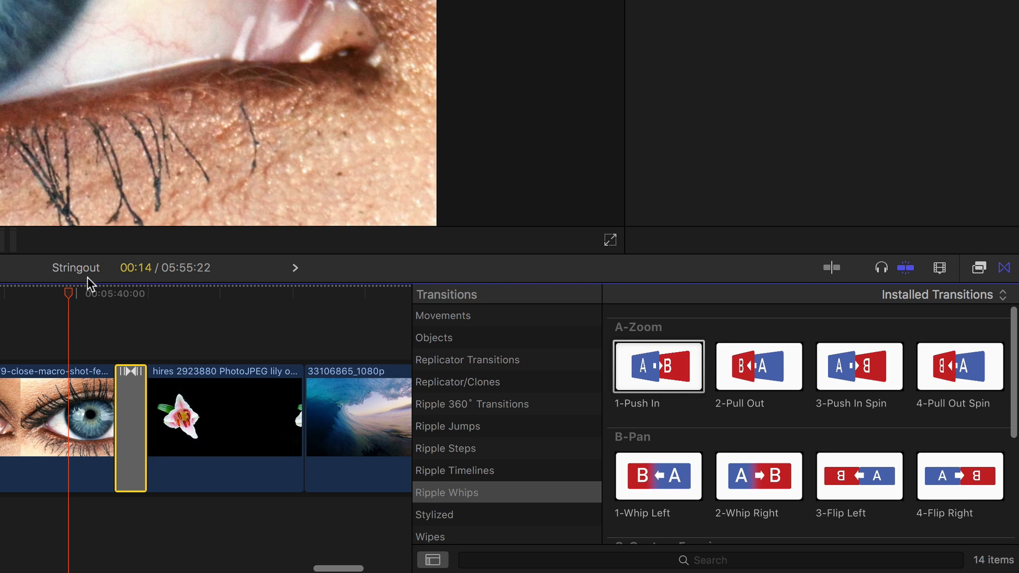
{"action": "scroll", "coordinate": [84, 301], "scroll_direction": "right", "scroll_amount": 1}
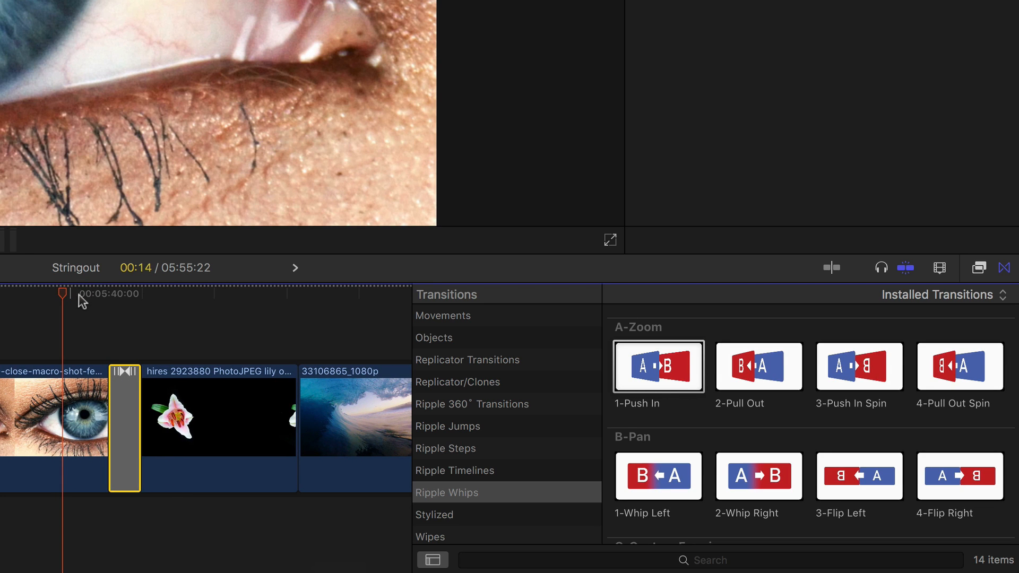
{"action": "left_click", "coordinate": [121, 396]}
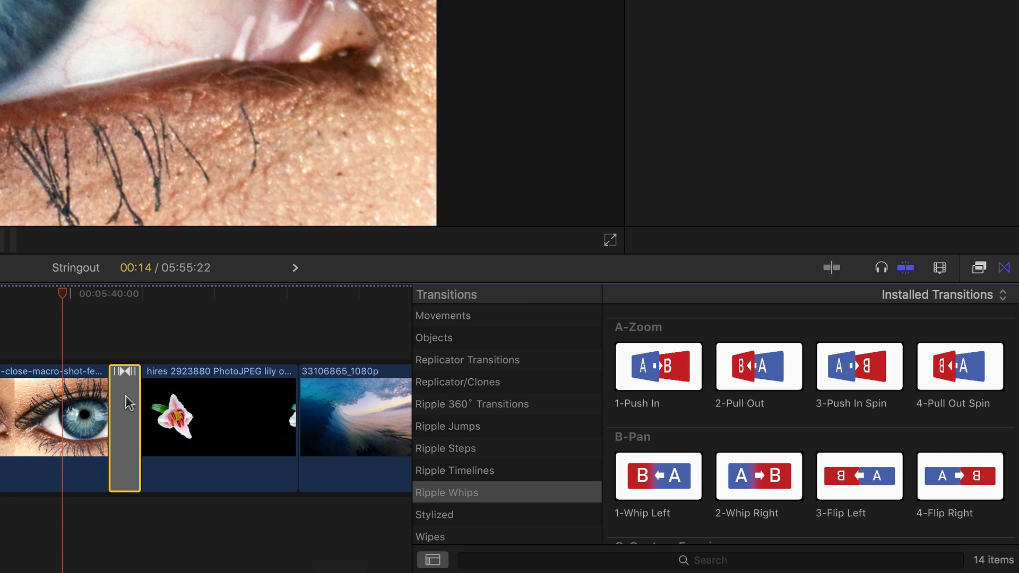
{"action": "double_click", "coordinate": [127, 403]}
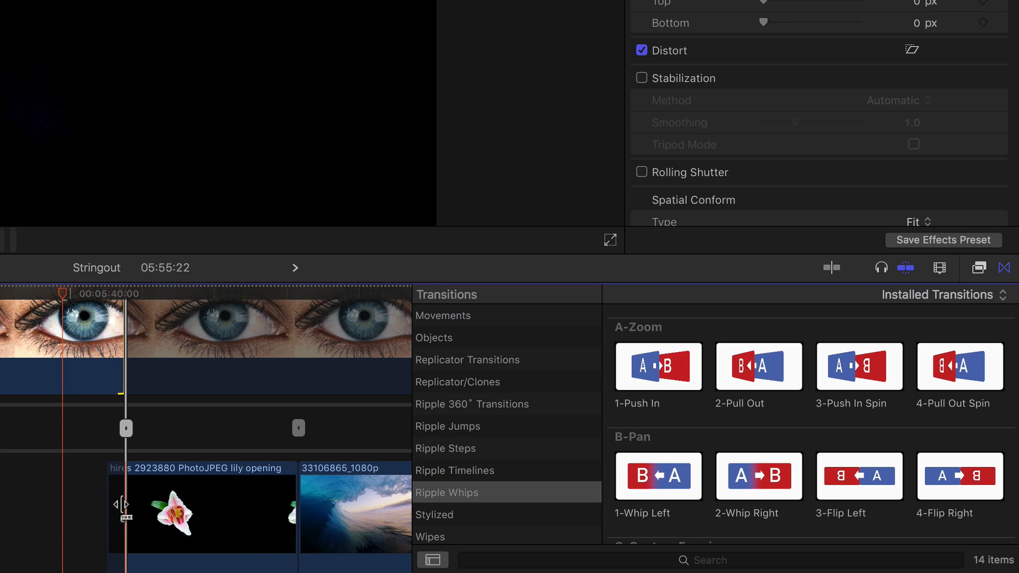
Select the edit point between the eye close-up and the lily clip and apply the 1-Push In transition to it
{"action": "double_click", "coordinate": [124, 428]}
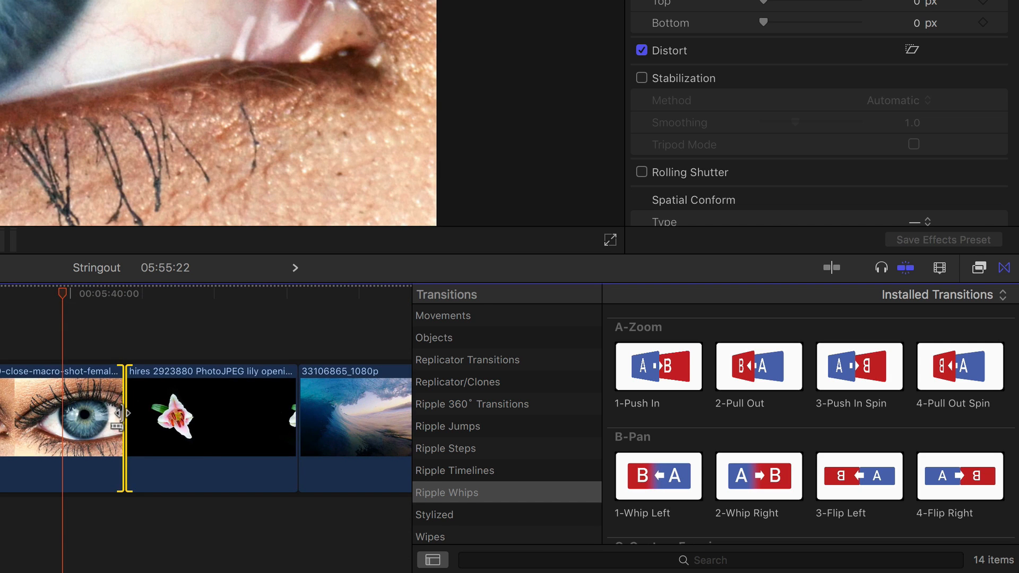
{"action": "double_click", "coordinate": [657, 375]}
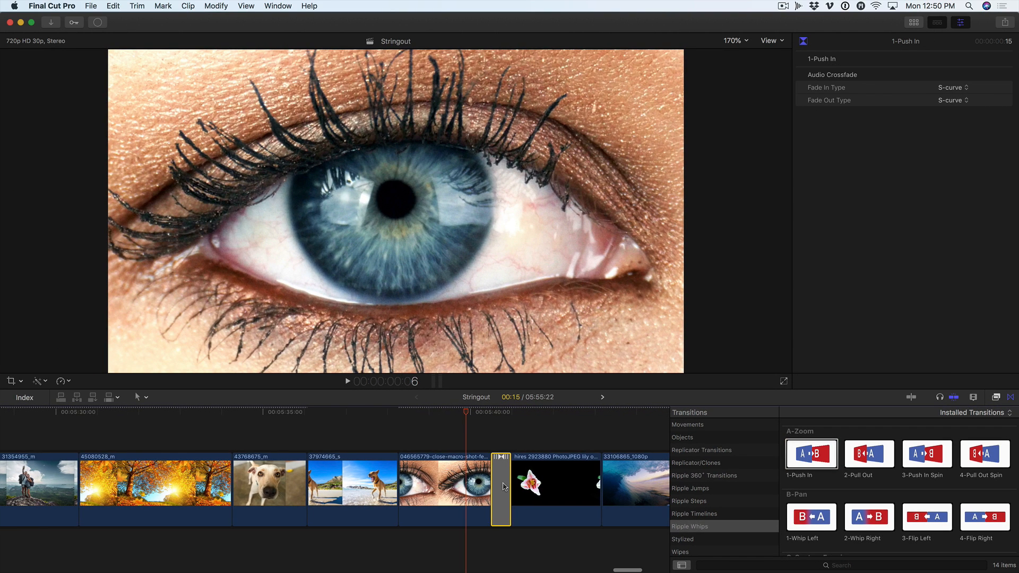
{"action": "key", "text": "ctrl+d"}
{"action": "key", "text": "Return"}
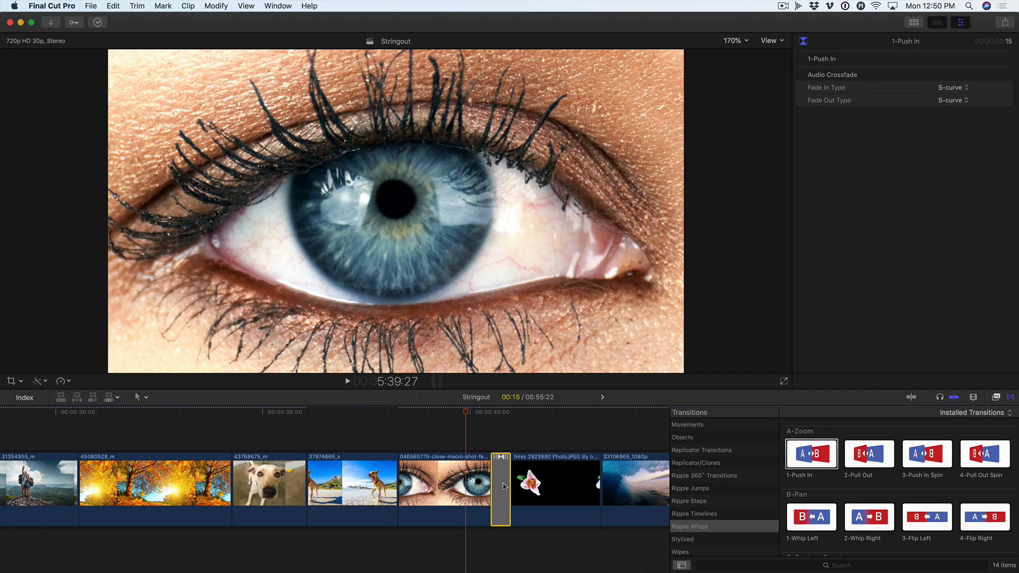
Play the timeline repeatedly from within the eye close-up into the lily clip to review the Push In transition
{"action": "left_click", "coordinate": [492, 419]}
{"action": "left_click", "coordinate": [482, 418]}
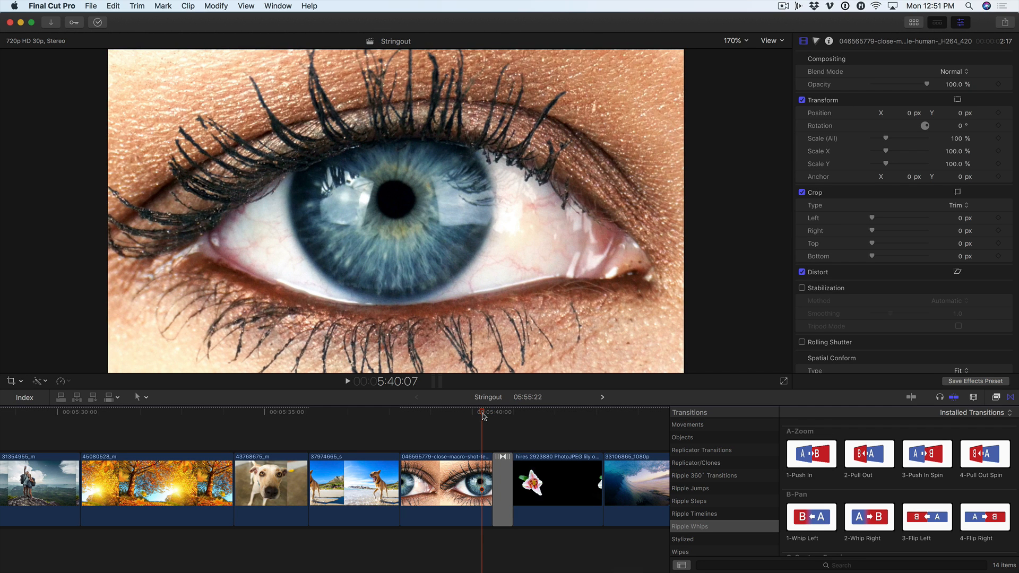
{"action": "key", "text": "space"}
{"action": "key", "text": "space"}
{"action": "left_click", "coordinate": [483, 417]}
{"action": "key", "text": "space"}
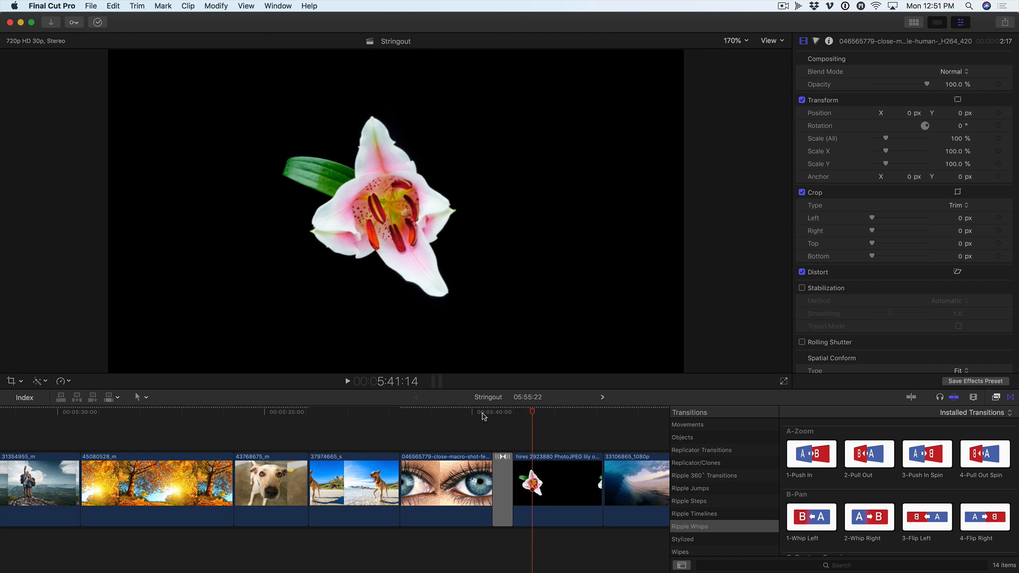
{"action": "left_click", "coordinate": [482, 418]}
{"action": "key", "text": "space"}
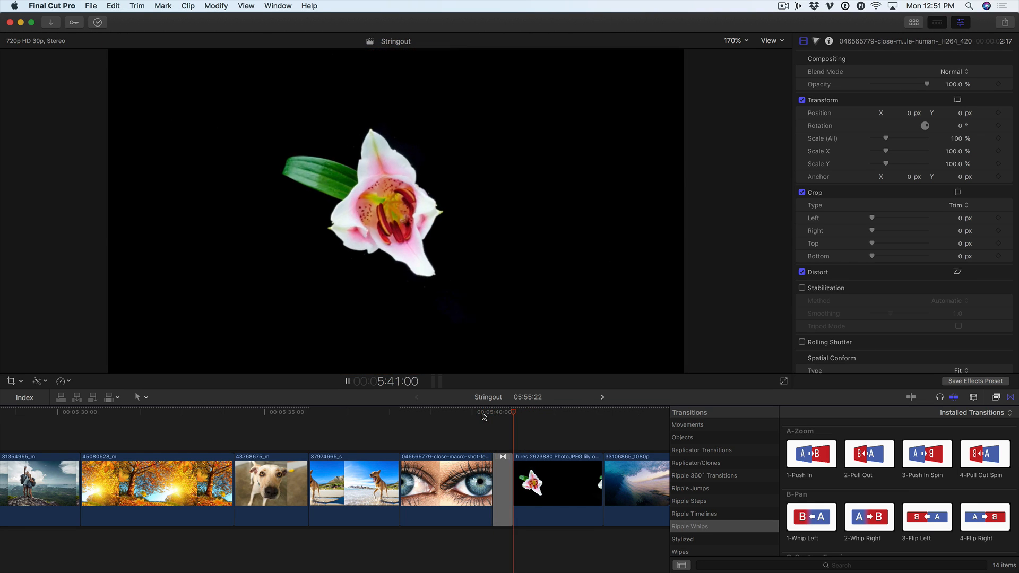
{"action": "key", "text": "space"}
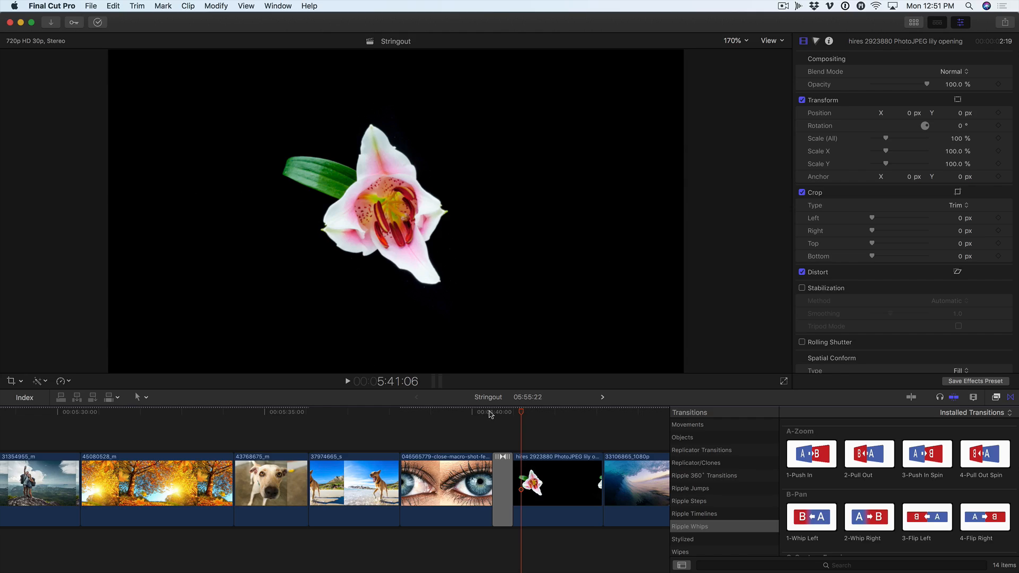
{"action": "left_click_drag", "start_coordinate": [489, 411], "coordinate": [415, 417]}
{"action": "key", "text": "space"}
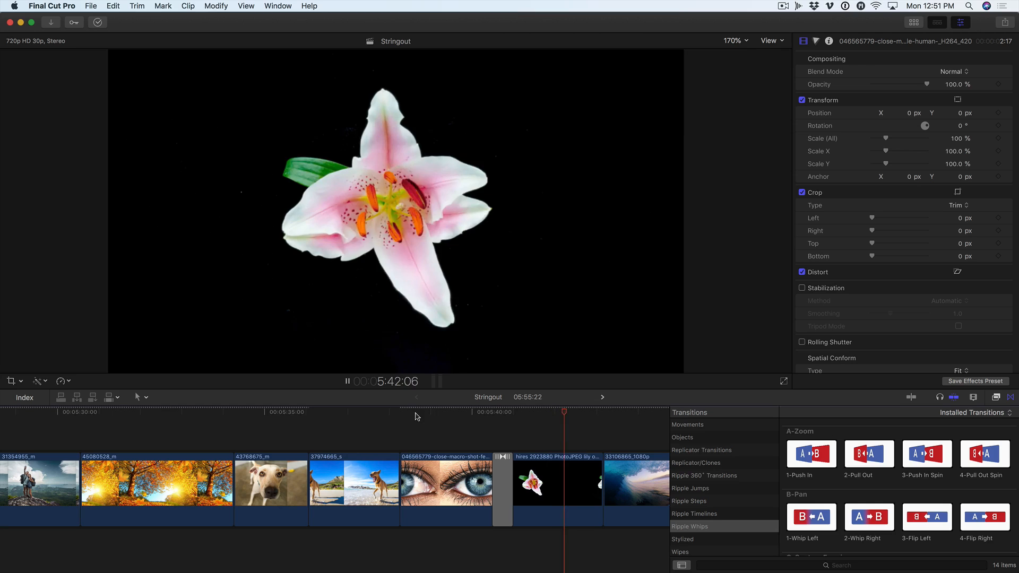
Apply a Ken Burns crop to the eye close-up, with the end frame tightened around the iris
{"action": "left_click", "coordinate": [417, 416]}
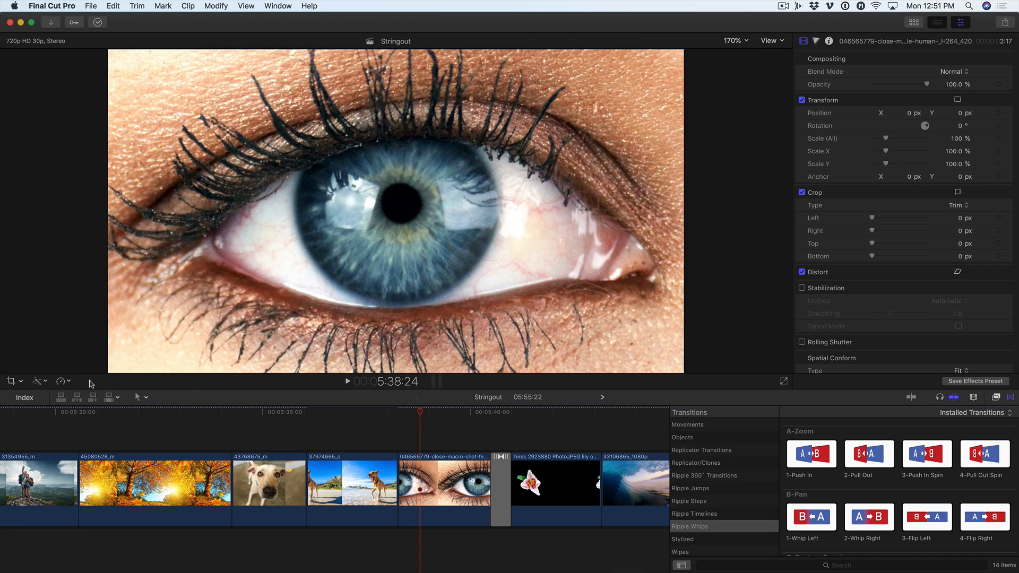
{"action": "left_click", "coordinate": [12, 382]}
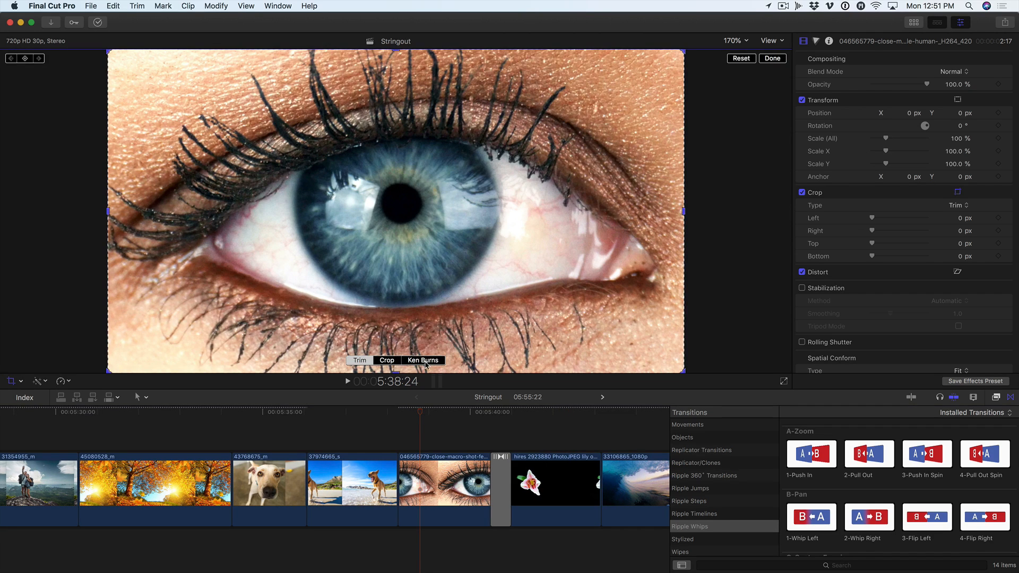
{"action": "left_click", "coordinate": [423, 360]}
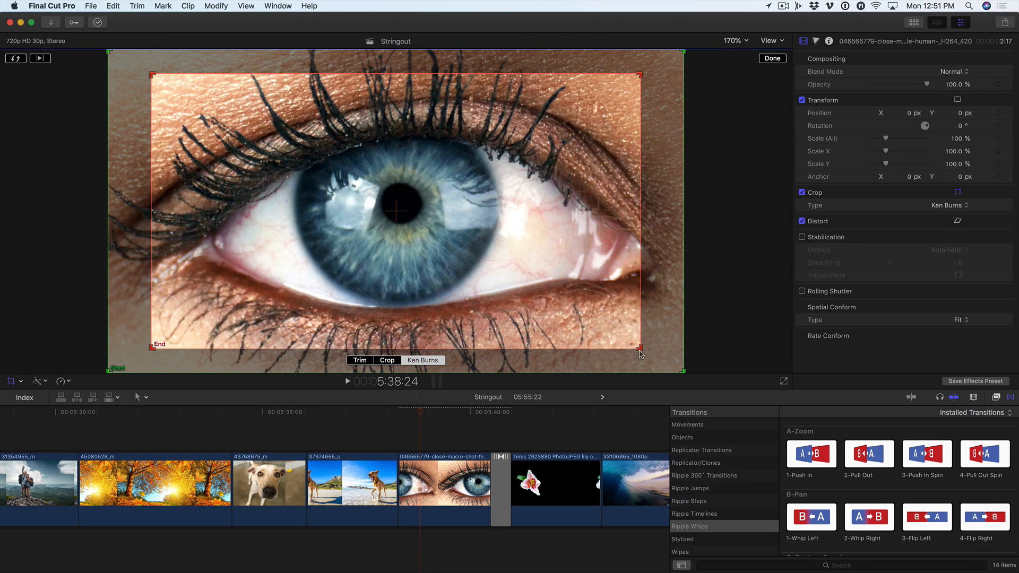
{"action": "left_click_drag", "start_coordinate": [640, 349], "coordinate": [551, 275]}
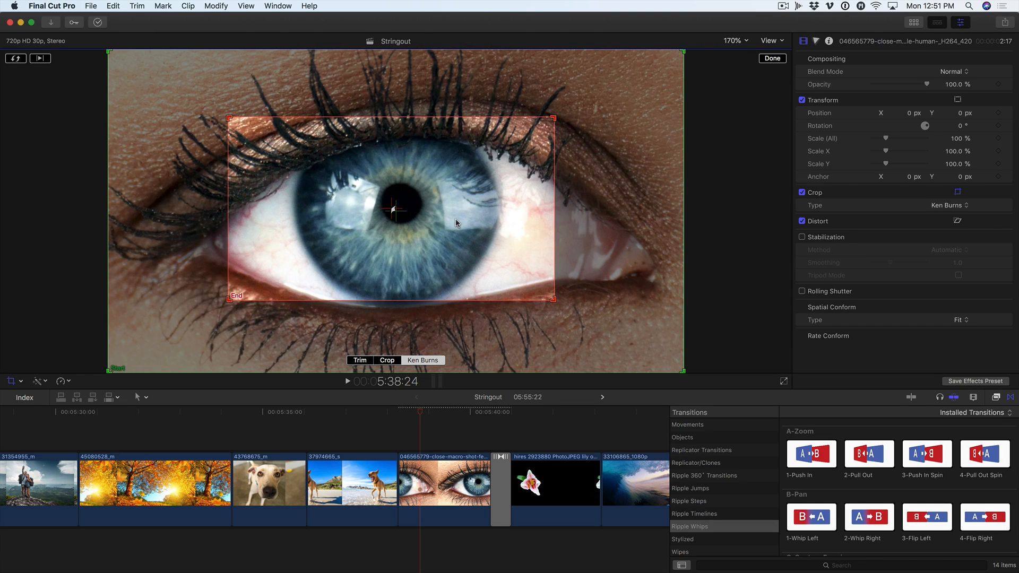
{"action": "left_click", "coordinate": [773, 58]}
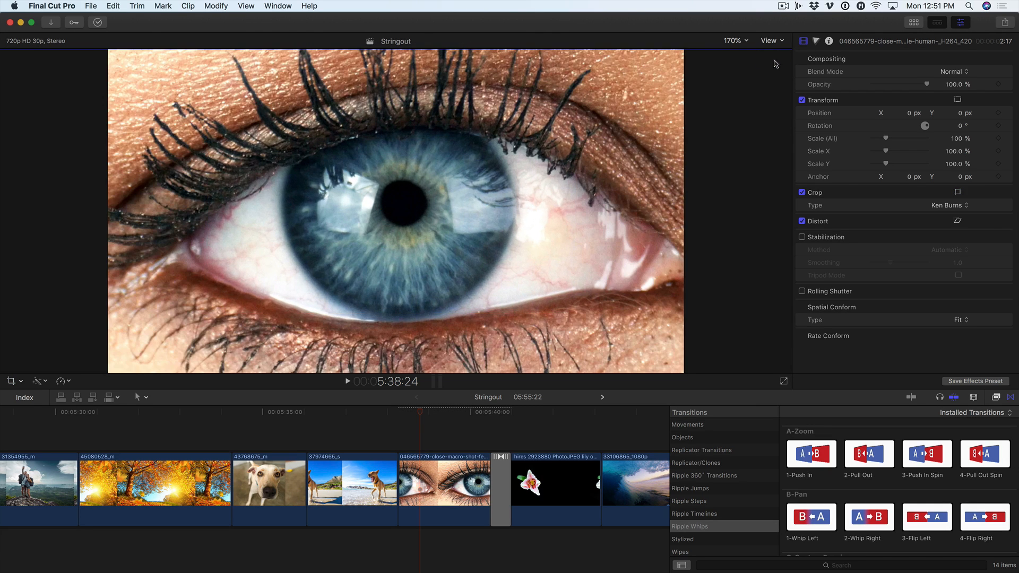
Play back the eye close-up from its start through the transition to check the Ken Burns move
{"action": "left_click", "coordinate": [404, 414]}
{"action": "key", "text": "space"}
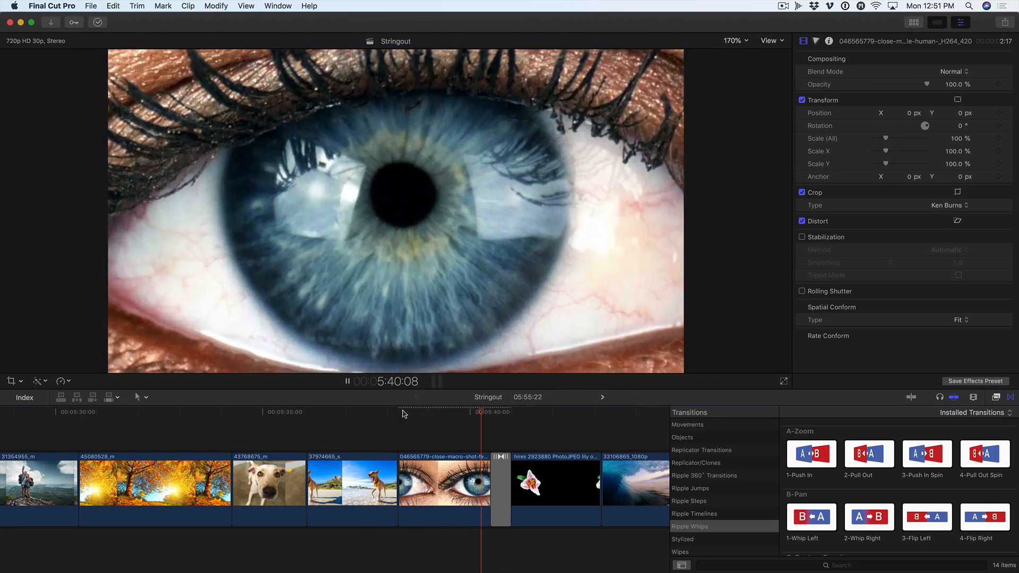
{"action": "key", "text": "space"}
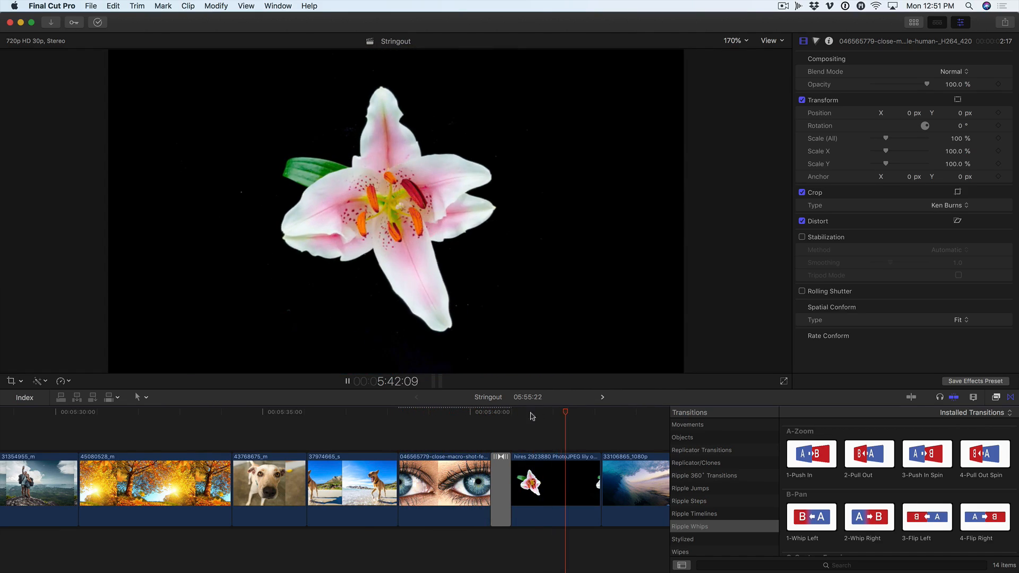
Apply a Ken Burns crop to the lily clip, swap its start and end frames, and tighten the end frame slightly around the flower
{"action": "left_click", "coordinate": [552, 414]}
{"action": "scroll", "coordinate": [550, 418], "scroll_direction": "right", "scroll_amount": 1}
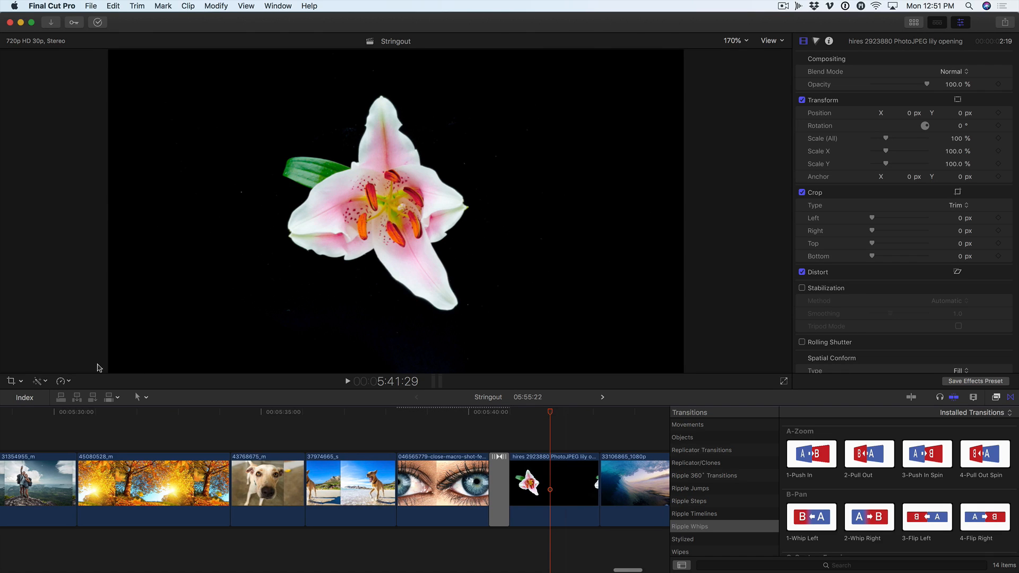
{"action": "left_click", "coordinate": [10, 382]}
{"action": "left_click", "coordinate": [429, 362]}
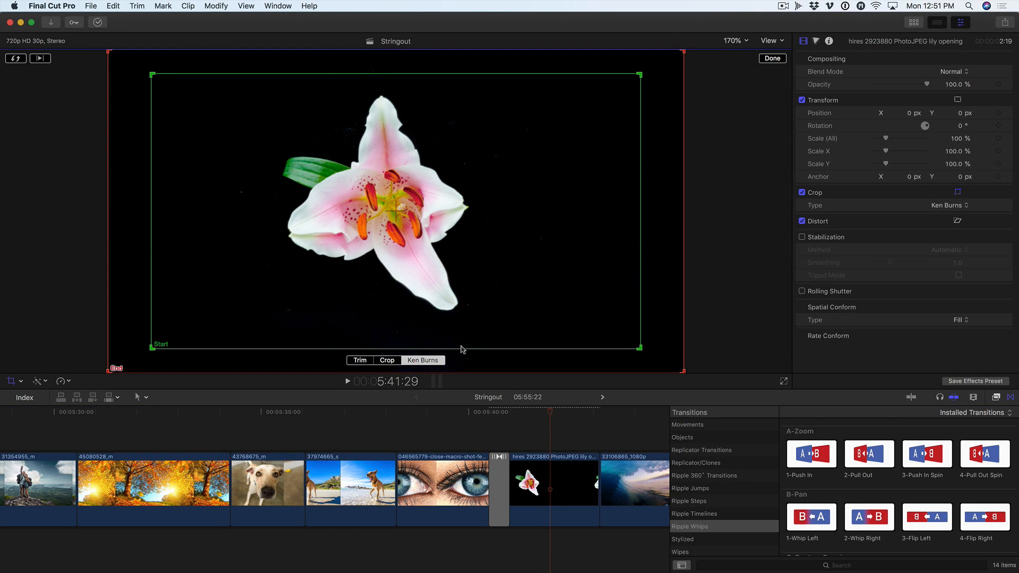
{"action": "left_click", "coordinate": [21, 59]}
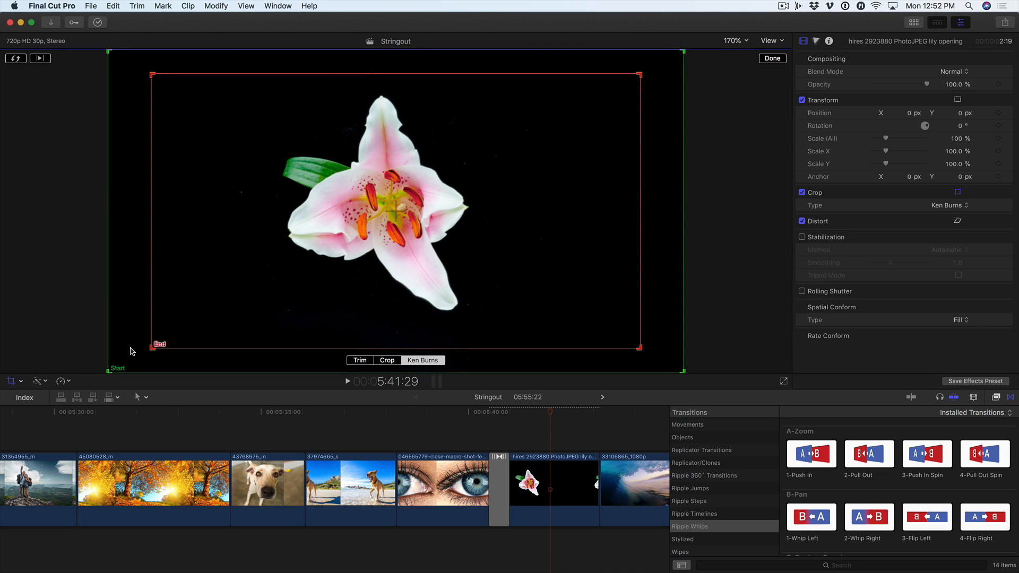
{"action": "left_click_drag", "start_coordinate": [151, 349], "coordinate": [177, 335]}
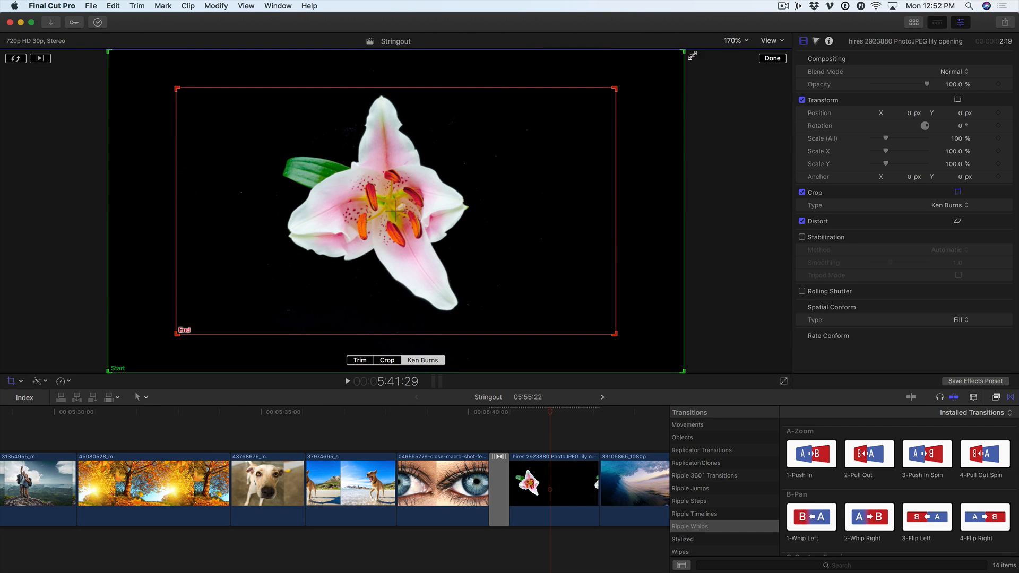
{"action": "left_click", "coordinate": [772, 59]}
Review the eye-to-lily sequence with both Ken Burns moves and inspect the Push In transition between them
{"action": "left_click", "coordinate": [408, 416]}
{"action": "key", "text": "space"}
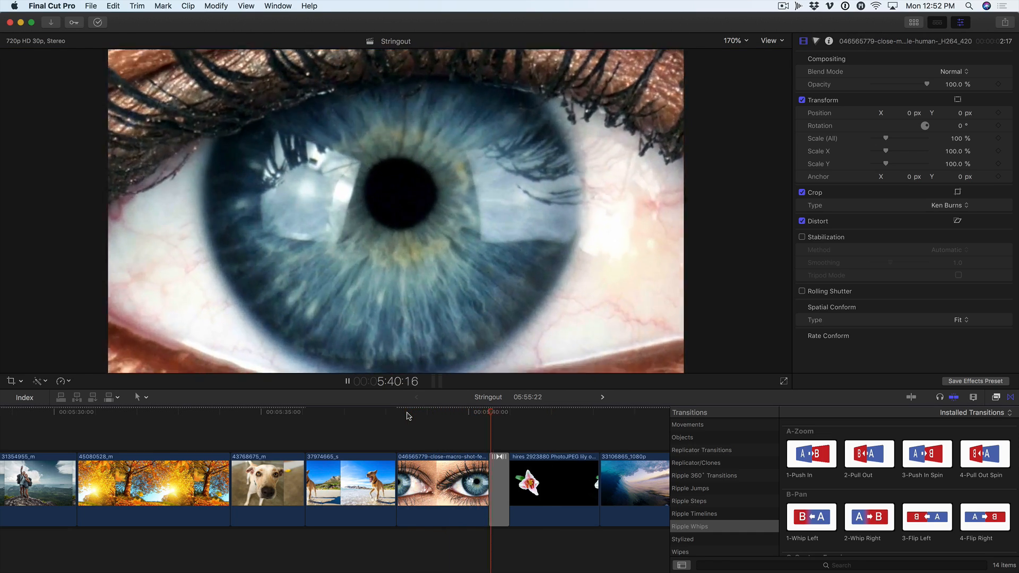
{"action": "key", "text": "space"}
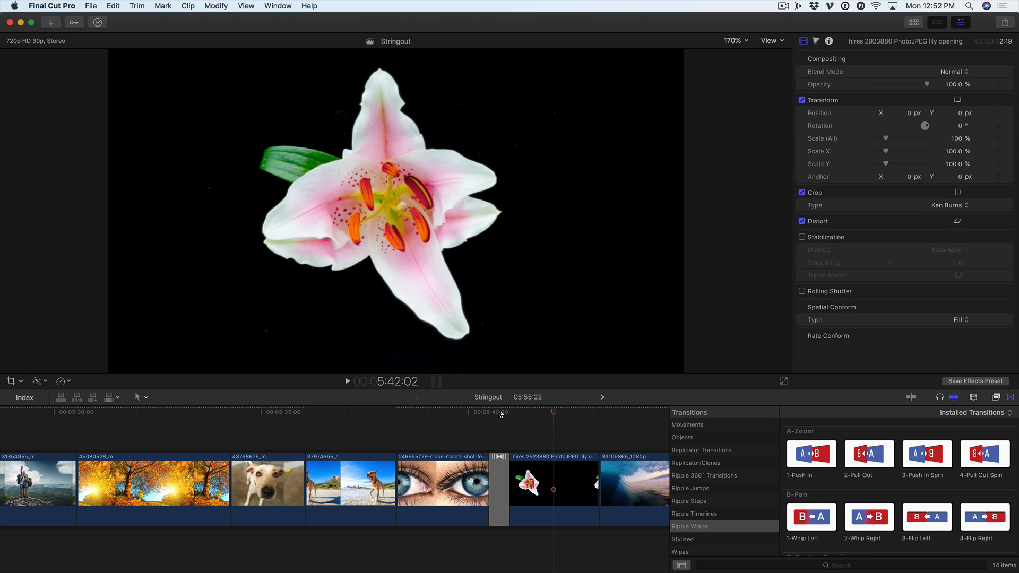
{"action": "left_click", "coordinate": [499, 414]}
{"action": "left_click", "coordinate": [501, 484]}
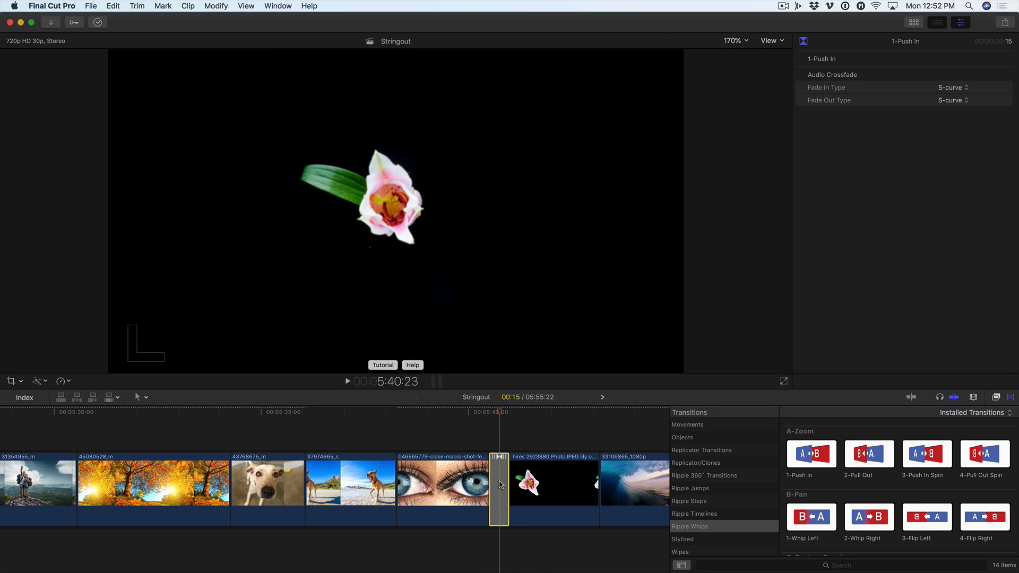
{"action": "left_click_drag", "start_coordinate": [501, 414], "coordinate": [465, 419]}
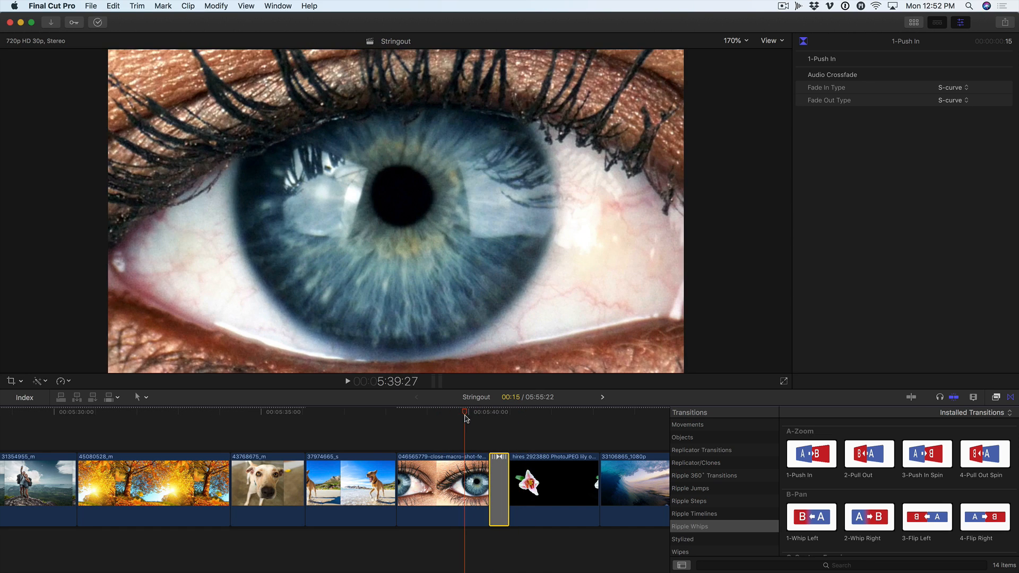
Apply the 1-Push In transition to the cut between the dog close-up 43768675_m and the beach dog clip 37974665_s
{"action": "mouse_move", "coordinate": [289, 413]}
{"action": "left_mouse_down"}
{"action": "mouse_move", "coordinate": [269, 413]}
{"action": "mouse_move", "coordinate": [346, 413]}
{"action": "mouse_move", "coordinate": [285, 414]}
{"action": "left_mouse_up"}
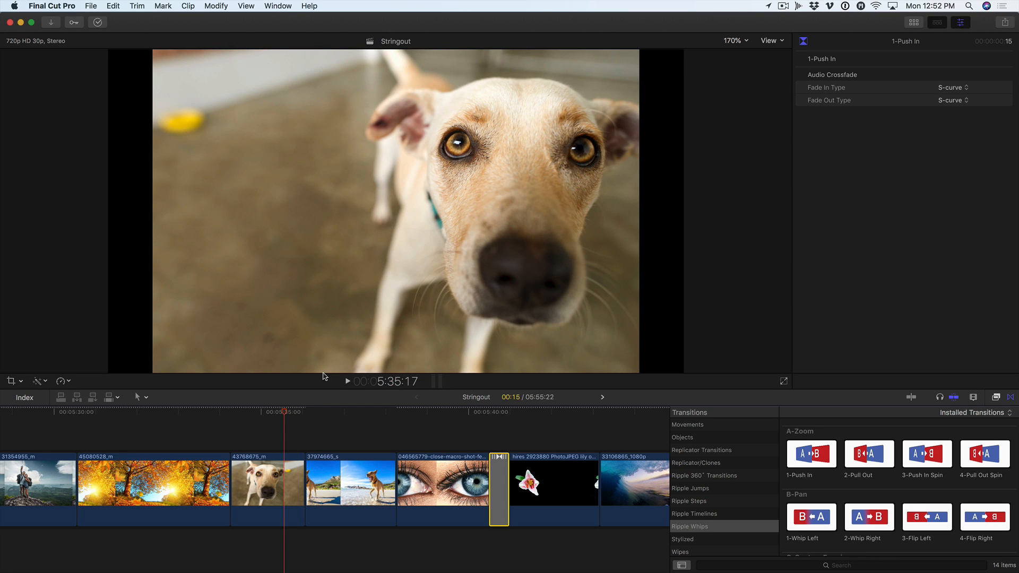
{"action": "left_click", "coordinate": [302, 460]}
{"action": "left_click", "coordinate": [811, 460]}
{"action": "double_click", "coordinate": [811, 460]}
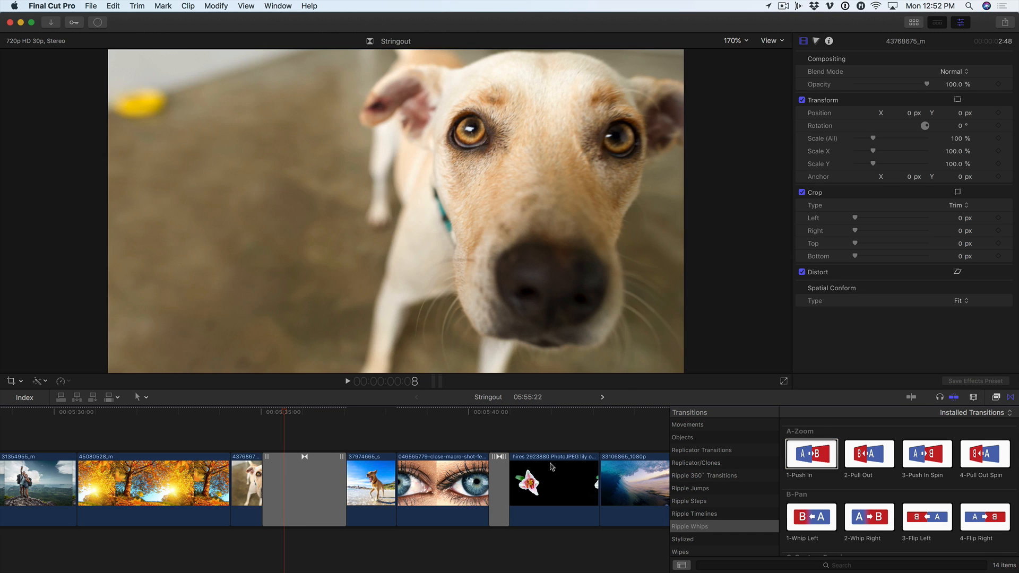
{"action": "left_click", "coordinate": [308, 471]}
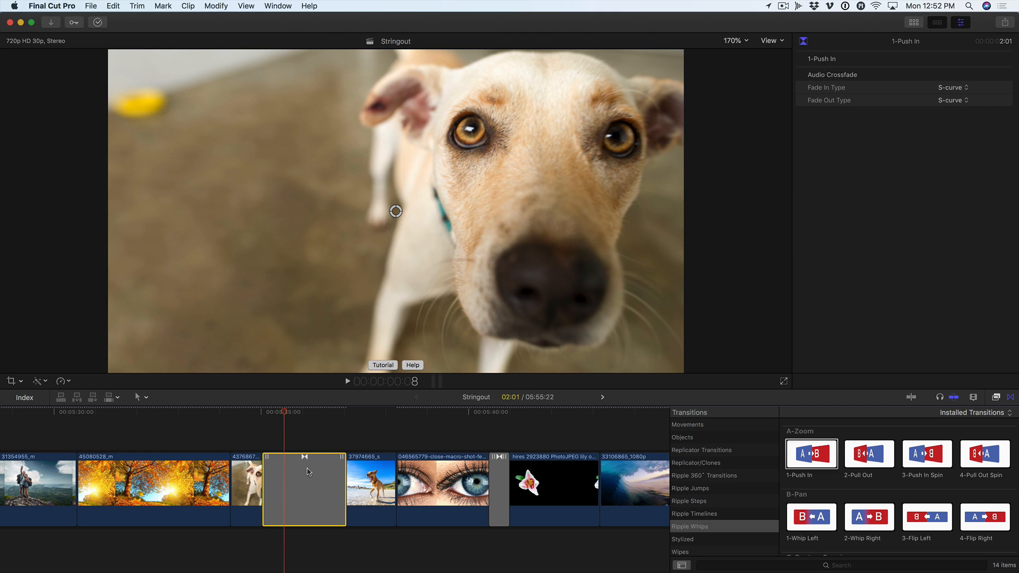
{"action": "key", "text": "ctrl+d"}
{"action": "key", "text": "Return"}
Play from the dog close-up into the beach dog clip to review the new Push In transition
{"action": "left_click", "coordinate": [244, 419]}
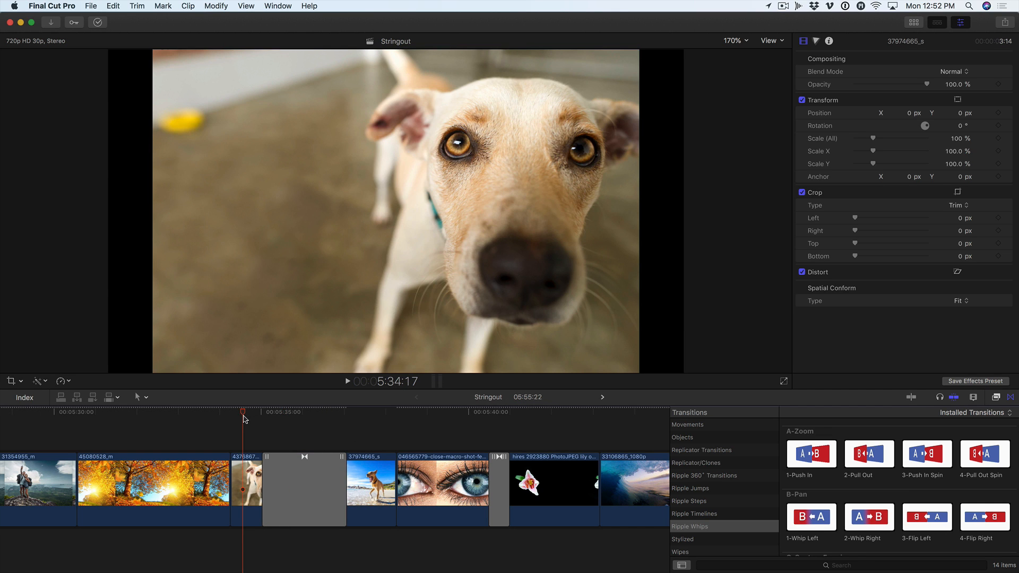
{"action": "key", "text": "space"}
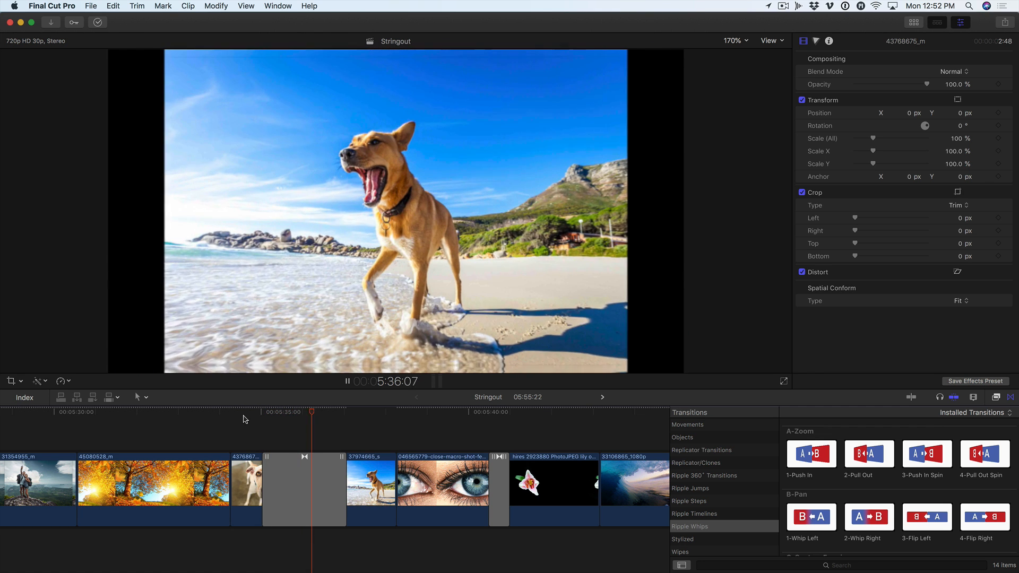
{"action": "key", "text": "space"}
Select the two dog clips with their transition and set the Spatial Conform type to Fill
{"action": "left_click_drag", "start_coordinate": [261, 413], "coordinate": [304, 417]}
{"action": "left_click_drag", "start_coordinate": [248, 439], "coordinate": [375, 476]}
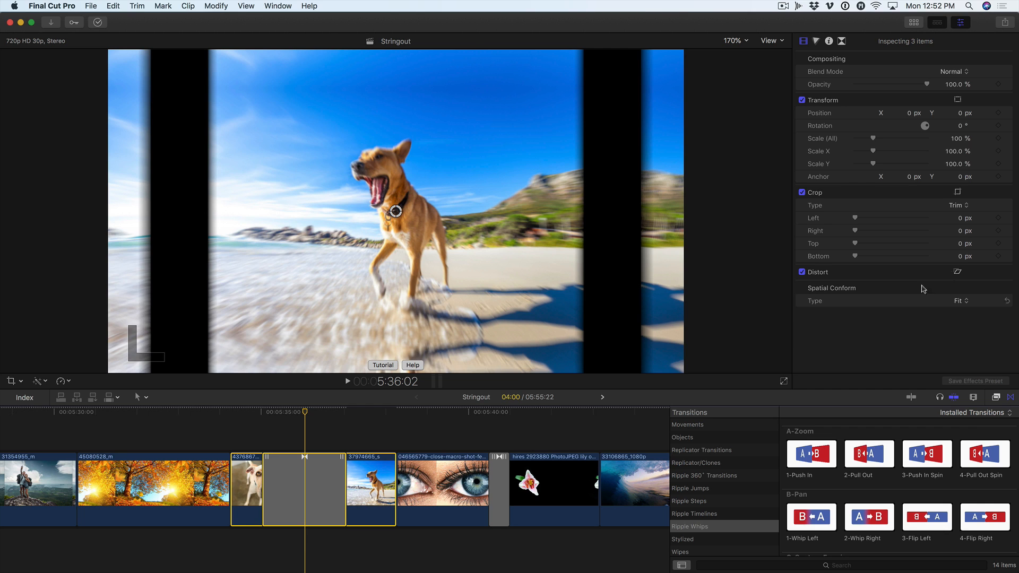
{"action": "left_click", "coordinate": [961, 301]}
{"action": "left_click", "coordinate": [961, 312]}
Play from the dog close-up into the beach dog clip to review the Push In transition with both clips filling the frame
{"action": "left_click", "coordinate": [366, 432]}
{"action": "left_click", "coordinate": [240, 413]}
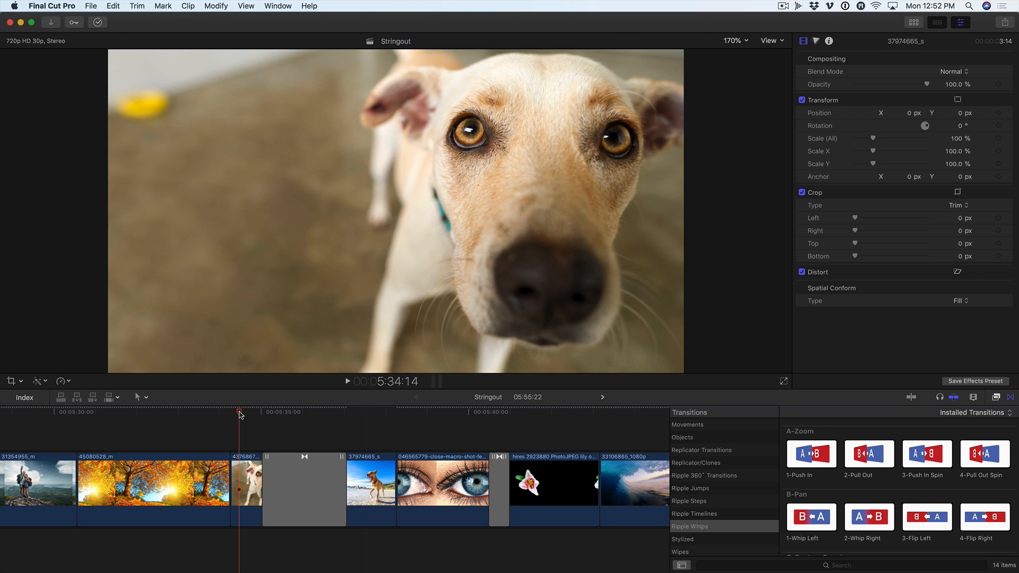
{"action": "key", "text": "space"}
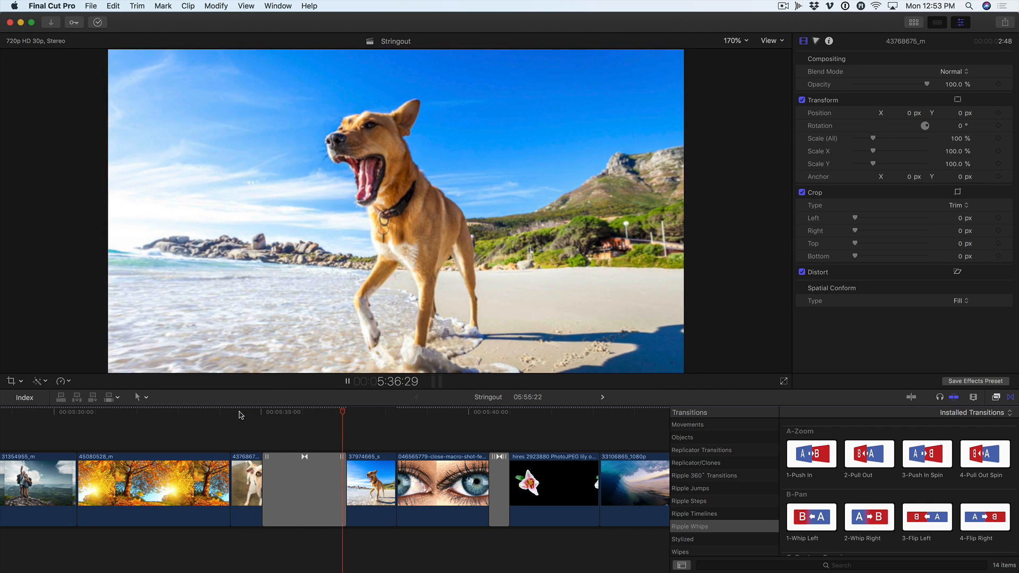
{"action": "left_click", "coordinate": [239, 412]}
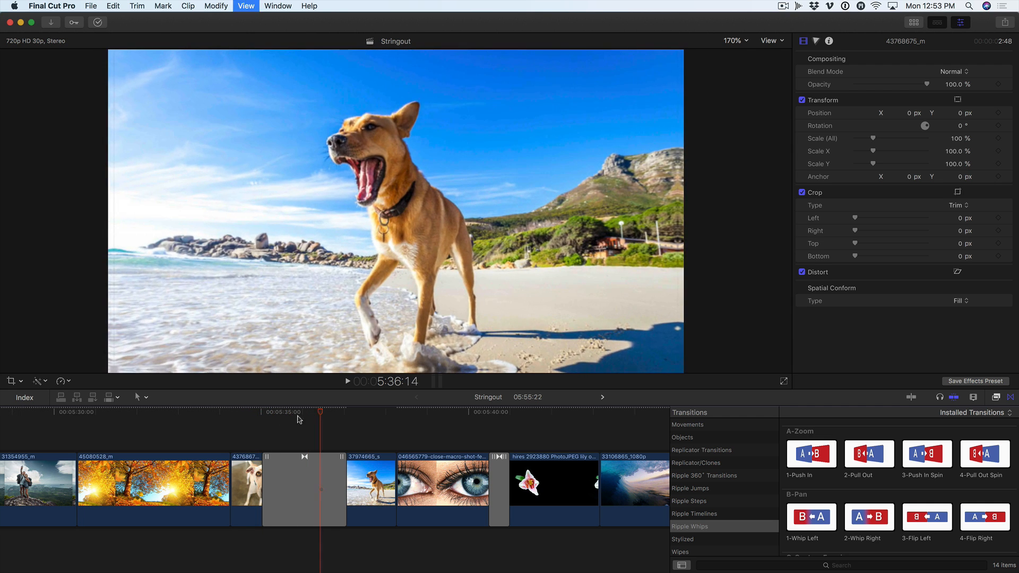
{"action": "left_click", "coordinate": [296, 414]}
{"action": "key", "text": "space"}
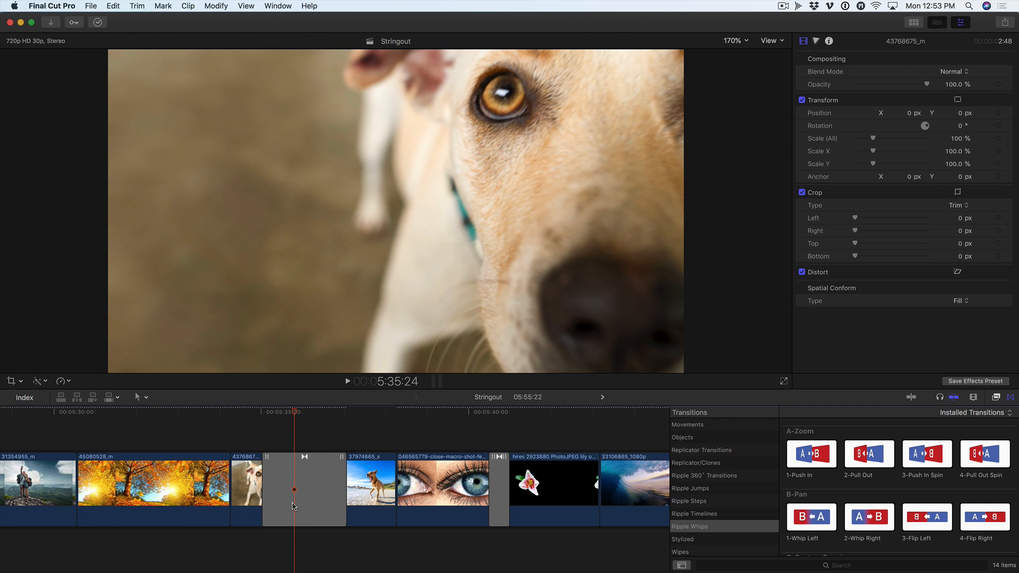
Move the 1-Push In transition's center point between the dog clips down and left in the image, near the close-up dog's hind paw
{"action": "left_click", "coordinate": [293, 507]}
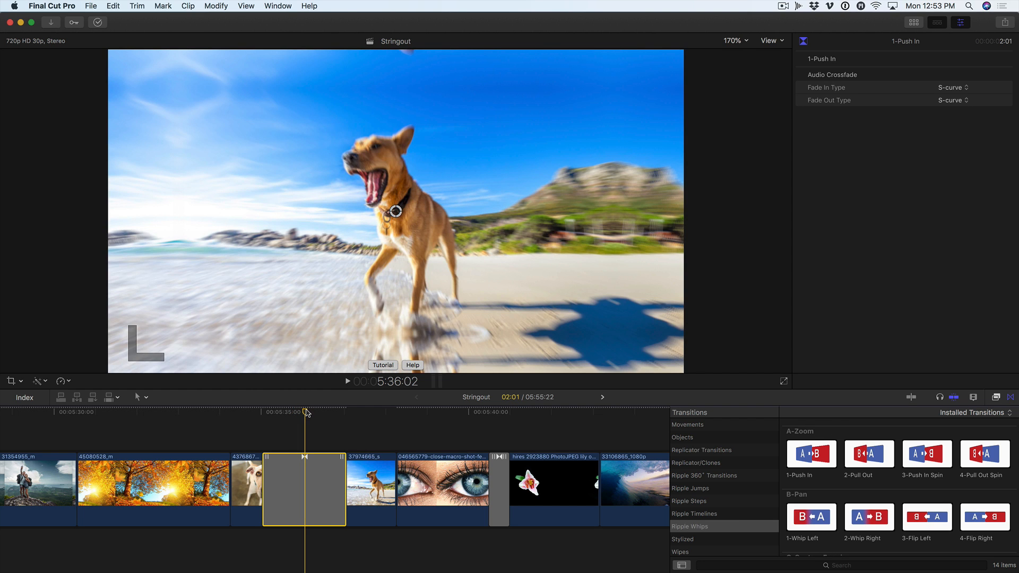
{"action": "key", "text": "Left"}
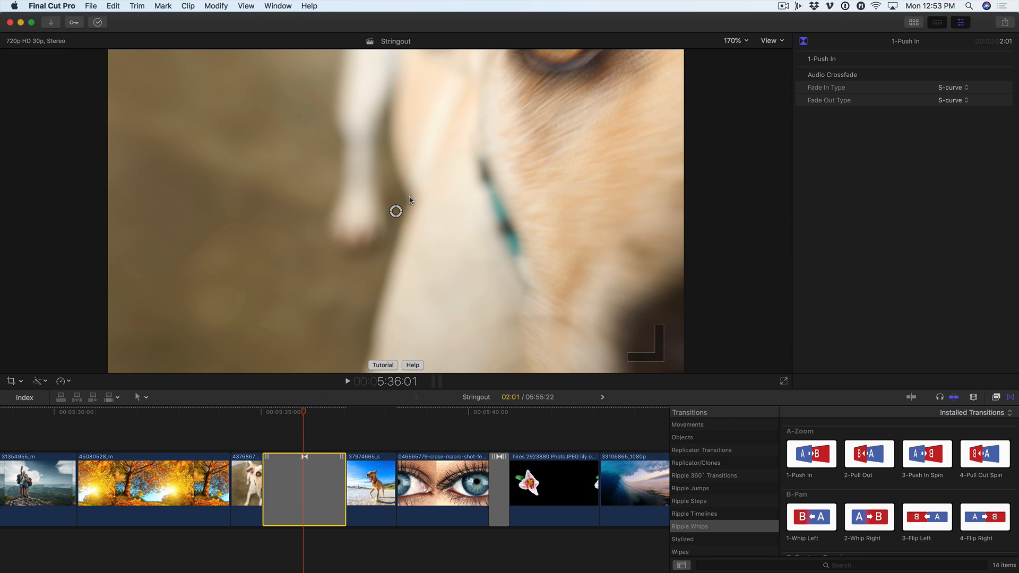
{"action": "left_click_drag", "start_coordinate": [396, 211], "coordinate": [332, 281]}
{"action": "left_click_drag", "start_coordinate": [304, 414], "coordinate": [289, 414]}
{"action": "scroll", "coordinate": [290, 415], "scroll_direction": "right", "scroll_amount": 1}
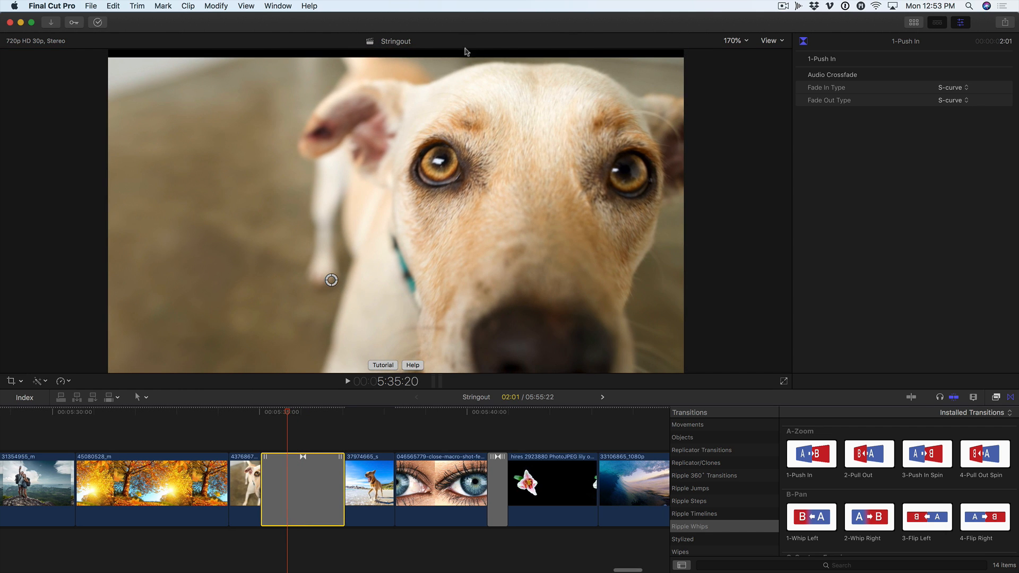
{"action": "left_click_drag", "start_coordinate": [331, 280], "coordinate": [334, 262]}
Play through the dog transition to review the Push In with its shifted center point
{"action": "left_click_drag", "start_coordinate": [295, 410], "coordinate": [245, 415]}
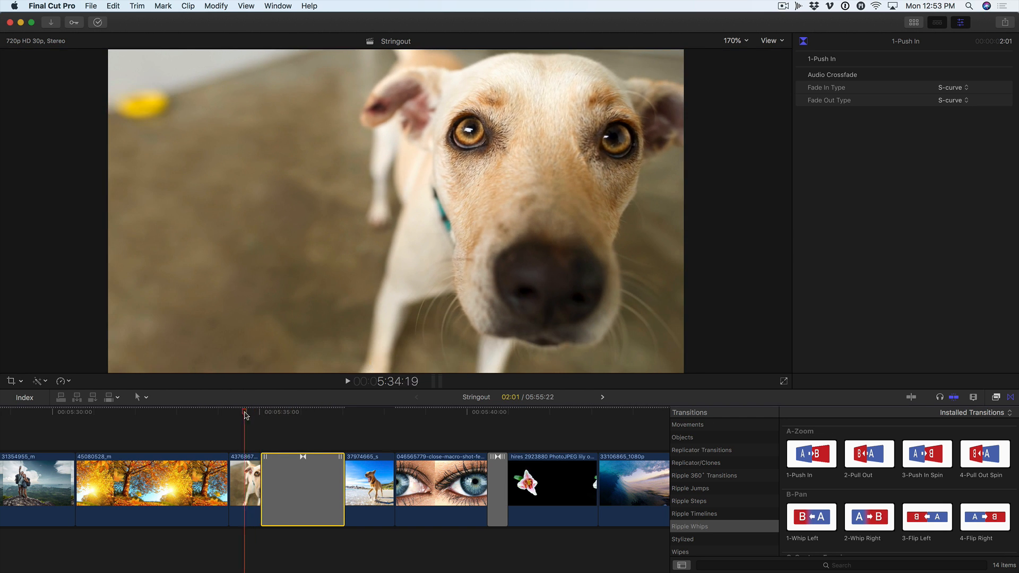
{"action": "key", "text": "space"}
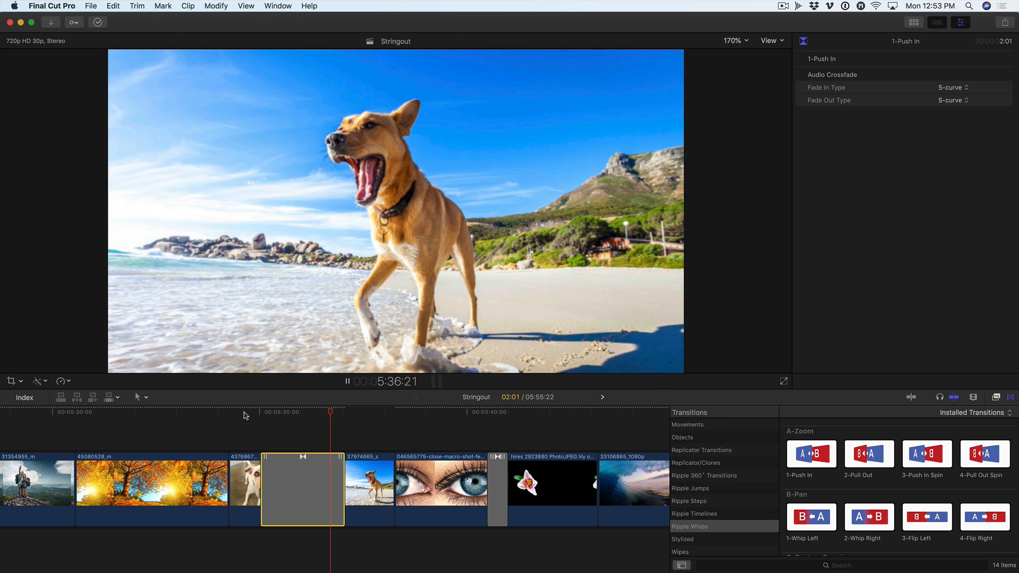
{"action": "left_click", "coordinate": [260, 419]}
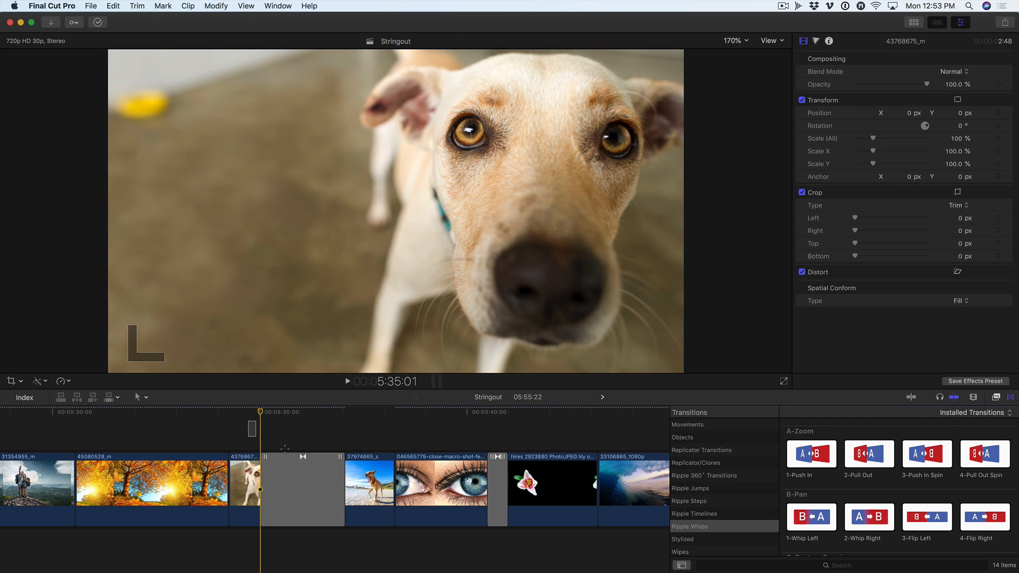
Select both dog clips with their transition and set the Spatial Conform type back to Fit
{"action": "left_click_drag", "start_coordinate": [248, 421], "coordinate": [368, 466]}
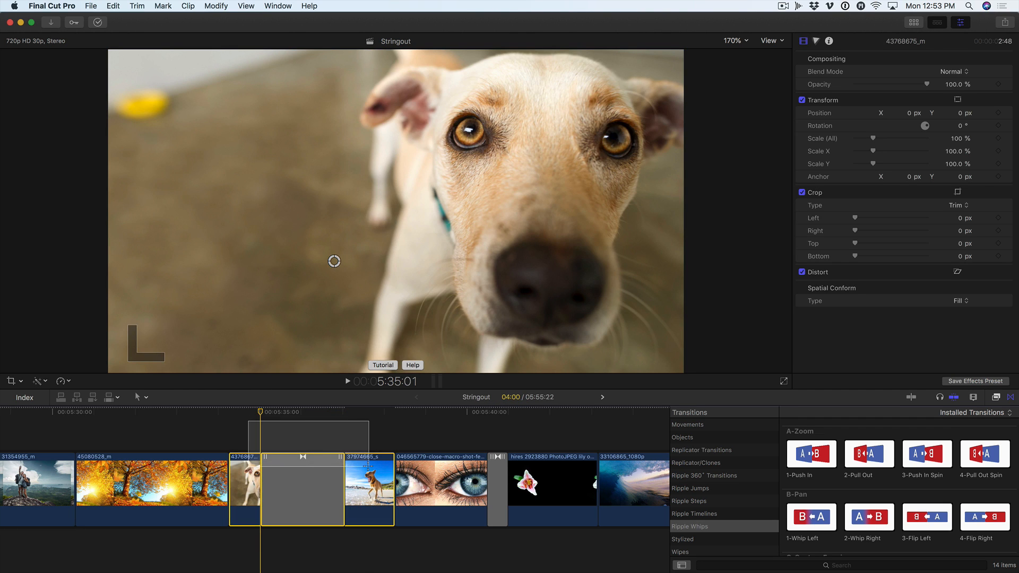
{"action": "left_click", "coordinate": [959, 301]}
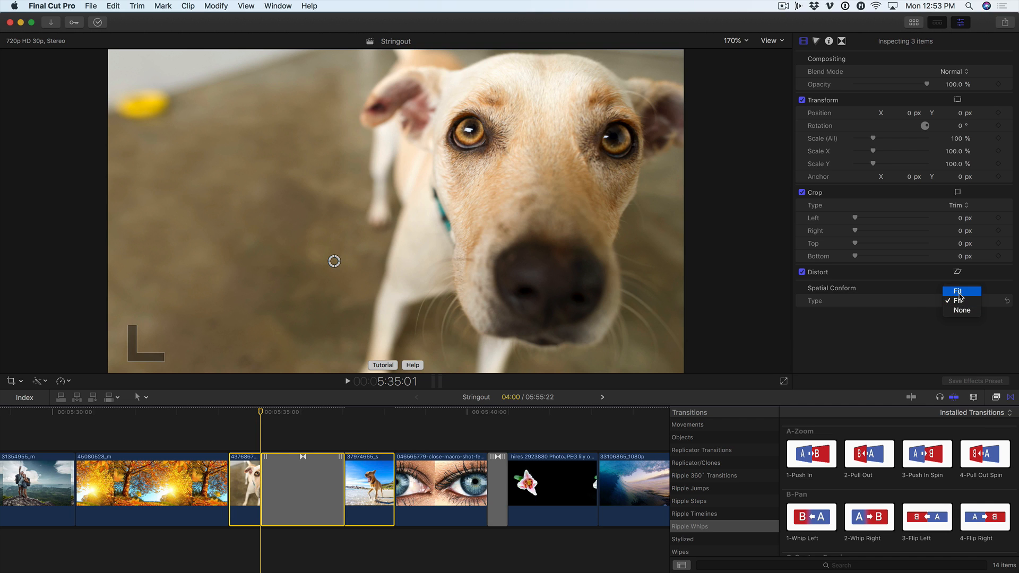
{"action": "left_click", "coordinate": [959, 293]}
Apply a Ken Burns move to the dog close-up 43768675_m, with the end frame around the dog's face
{"action": "left_click", "coordinate": [245, 420]}
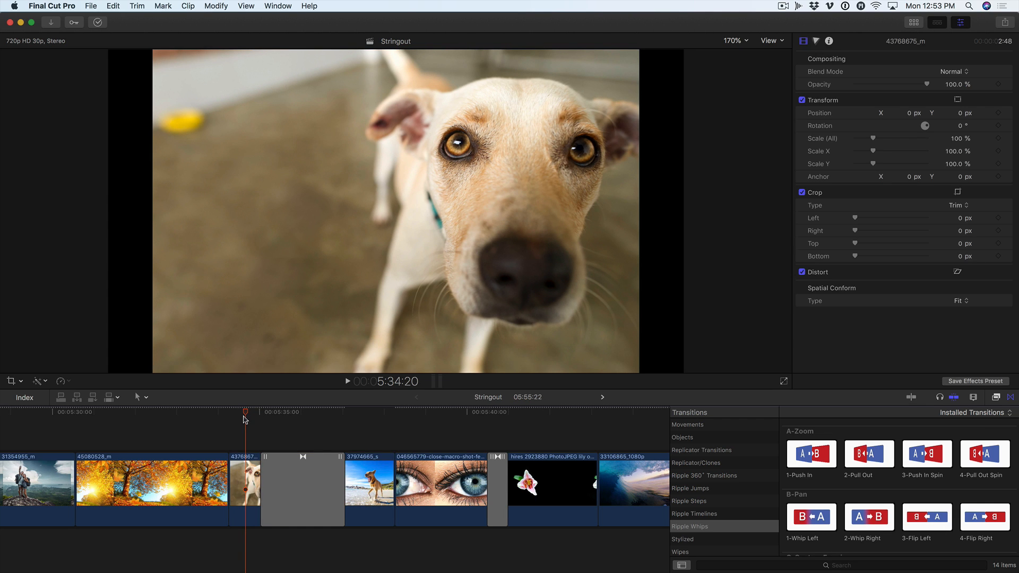
{"action": "left_click", "coordinate": [12, 382]}
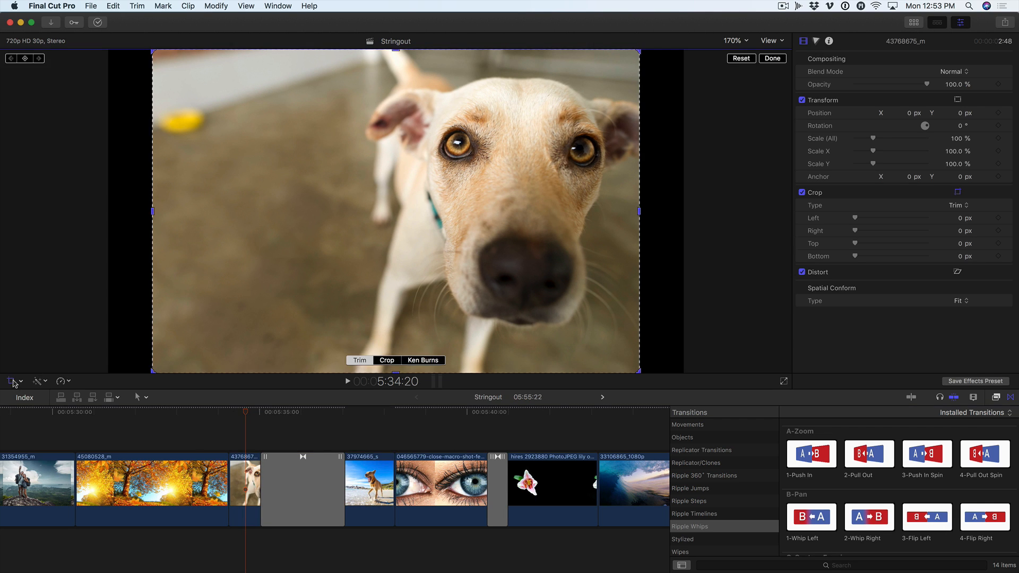
{"action": "left_click", "coordinate": [415, 361]}
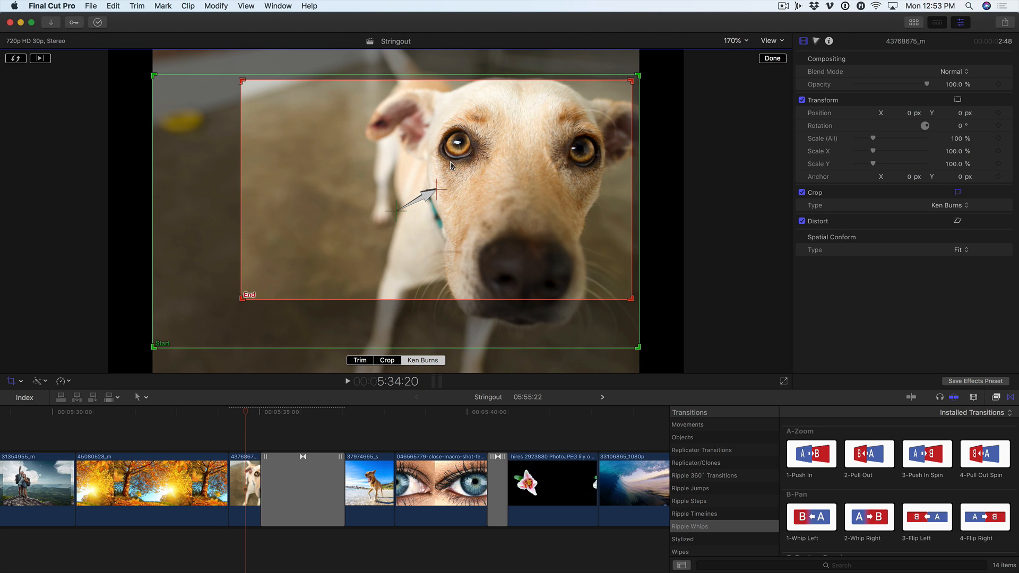
Apply a Ken Burns move to the beach dog clip 37974665_s, ending tighter on the dog's head and upper body
{"action": "left_click", "coordinate": [366, 413]}
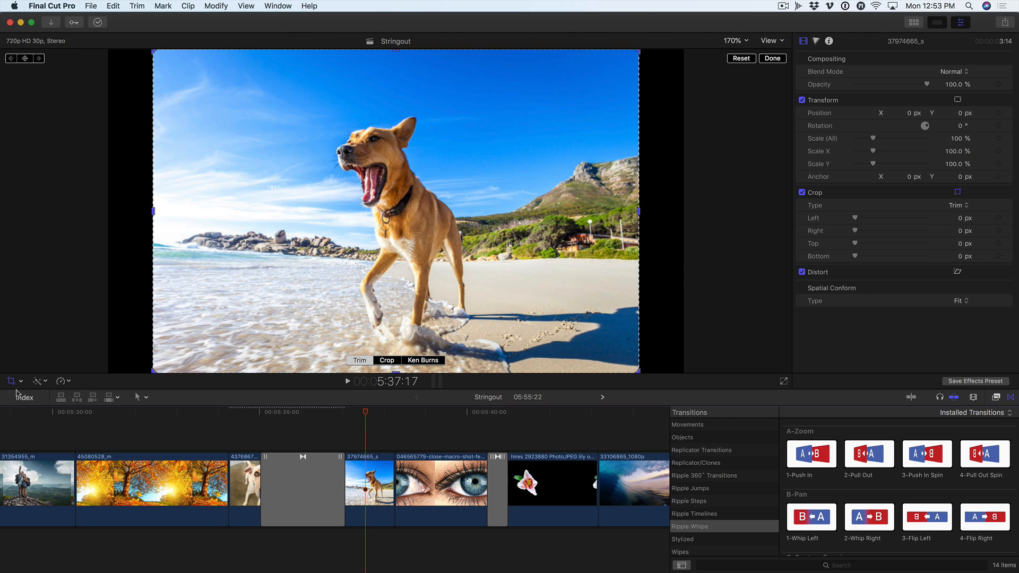
{"action": "left_click", "coordinate": [417, 361]}
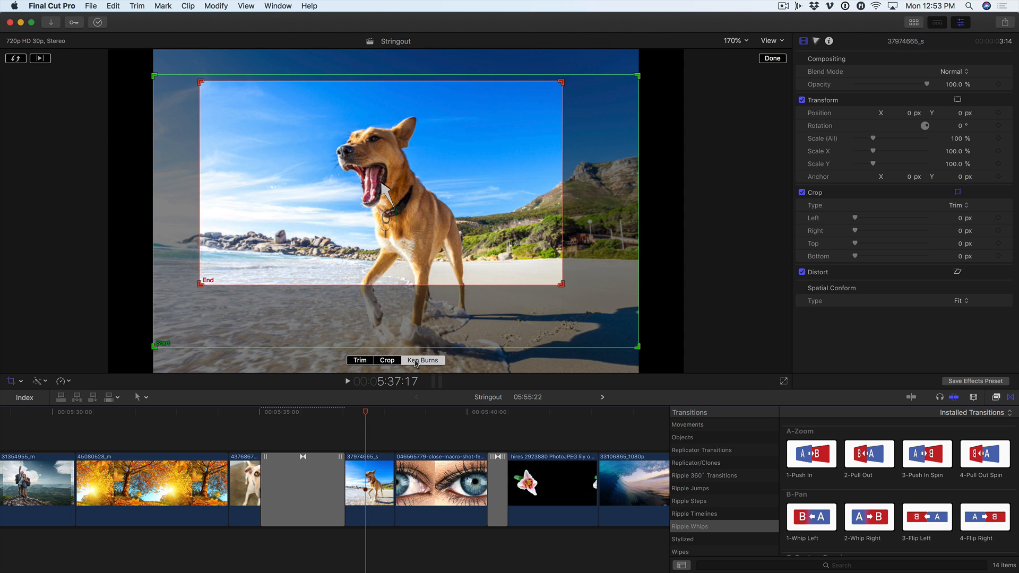
{"action": "left_click", "coordinate": [772, 59]}
Play from the start of the dog close-up to review the Push In transition combined with both Ken Burns moves
{"action": "left_click", "coordinate": [360, 413]}
{"action": "left_click", "coordinate": [235, 414]}
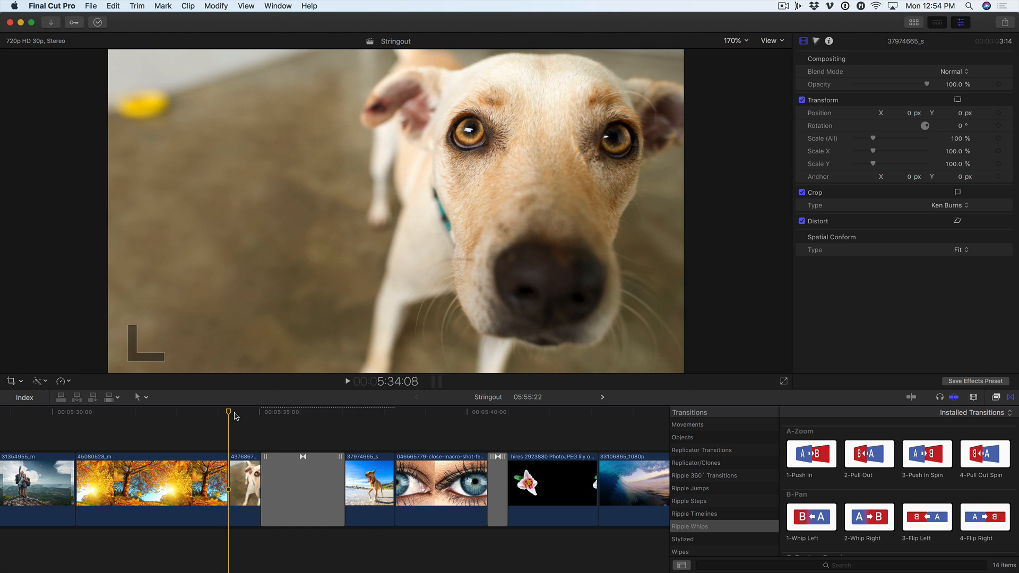
{"action": "key", "text": "space"}
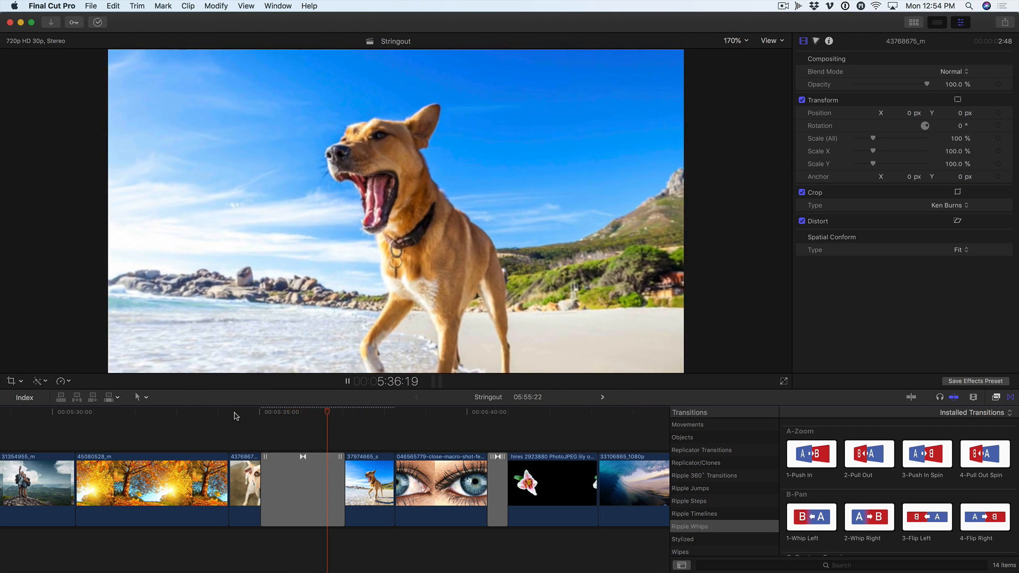
{"action": "key", "text": "space"}
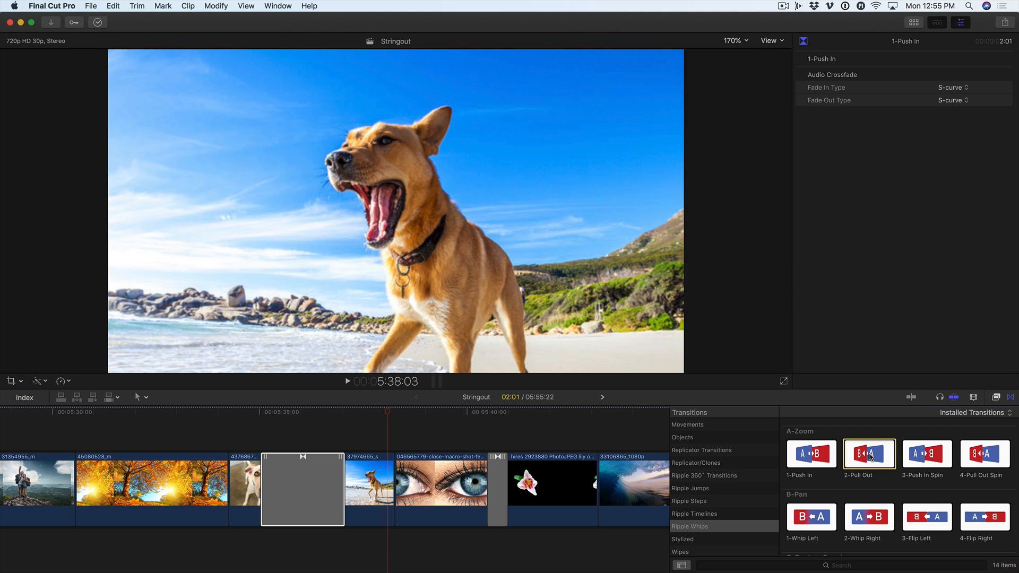
Replace the Push In transition between the dog clips with 2-Pull Out and play it back
{"action": "left_click_drag", "start_coordinate": [870, 457], "coordinate": [292, 476]}
{"action": "left_click", "coordinate": [247, 417]}
{"action": "key", "text": "space"}
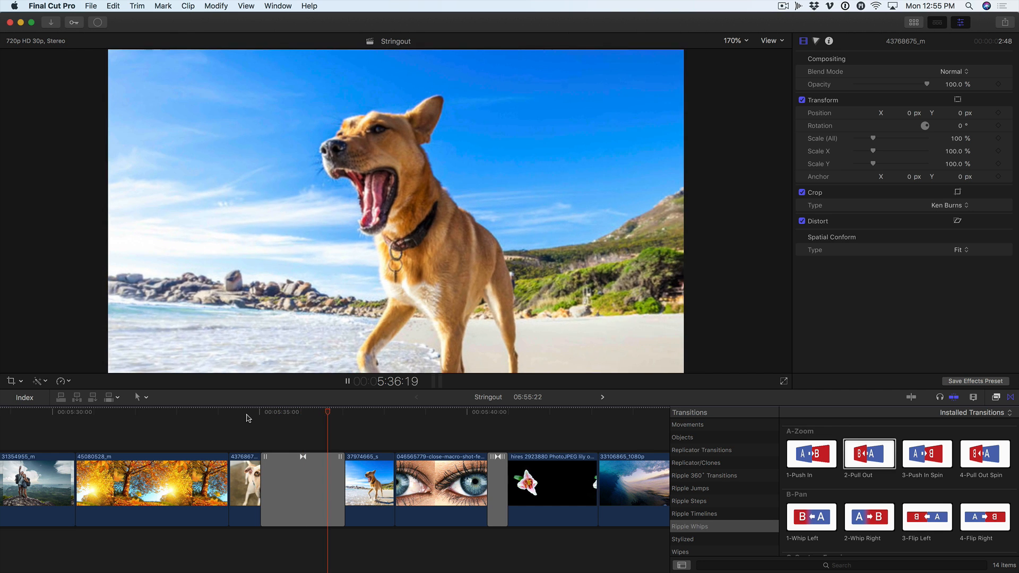
{"action": "key", "text": "space"}
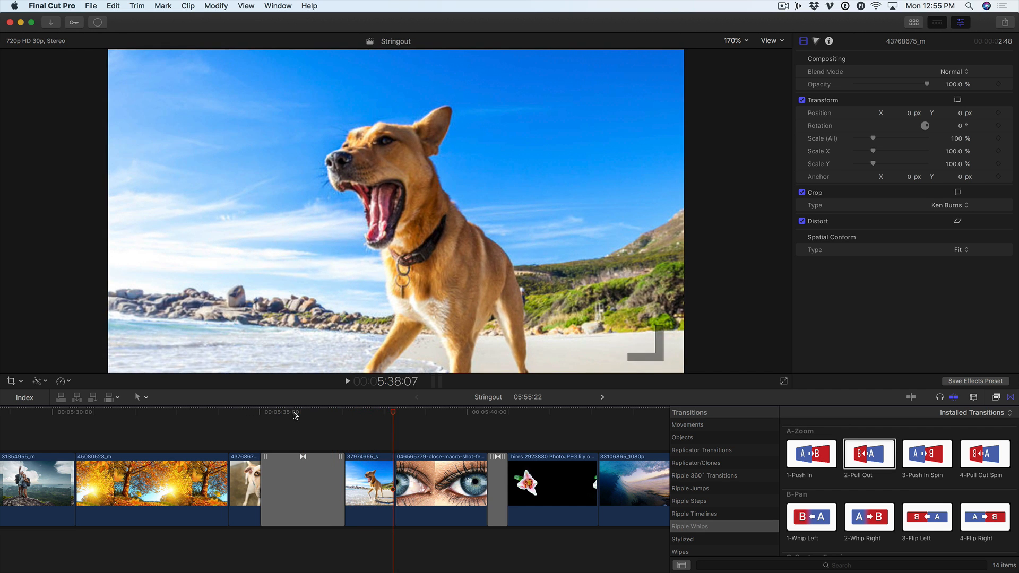
Select the 2-Pull Out transition and move its center point down and slightly left, near the dog's collar
{"action": "mouse_move", "coordinate": [295, 416]}
{"action": "left_mouse_down"}
{"action": "mouse_move", "coordinate": [260, 416]}
{"action": "mouse_move", "coordinate": [303, 418]}
{"action": "mouse_move", "coordinate": [284, 424]}
{"action": "left_mouse_up"}
{"action": "left_click", "coordinate": [297, 503]}
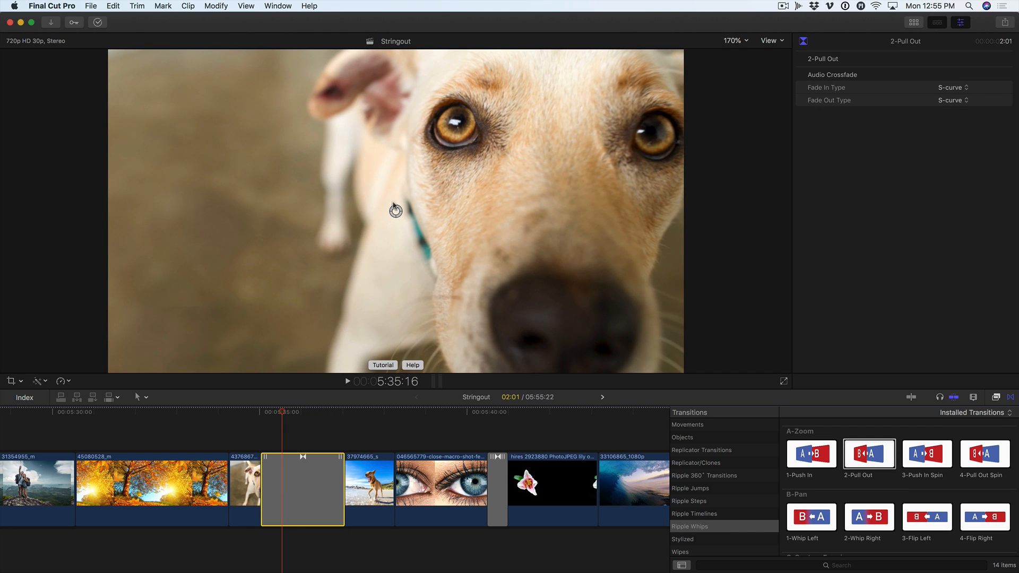
{"action": "left_click_drag", "start_coordinate": [396, 211], "coordinate": [369, 255]}
Play and scrub through the 2-Pull Out transition to examine the effect of the moved center point
{"action": "left_click", "coordinate": [242, 412]}
{"action": "key", "text": "space"}
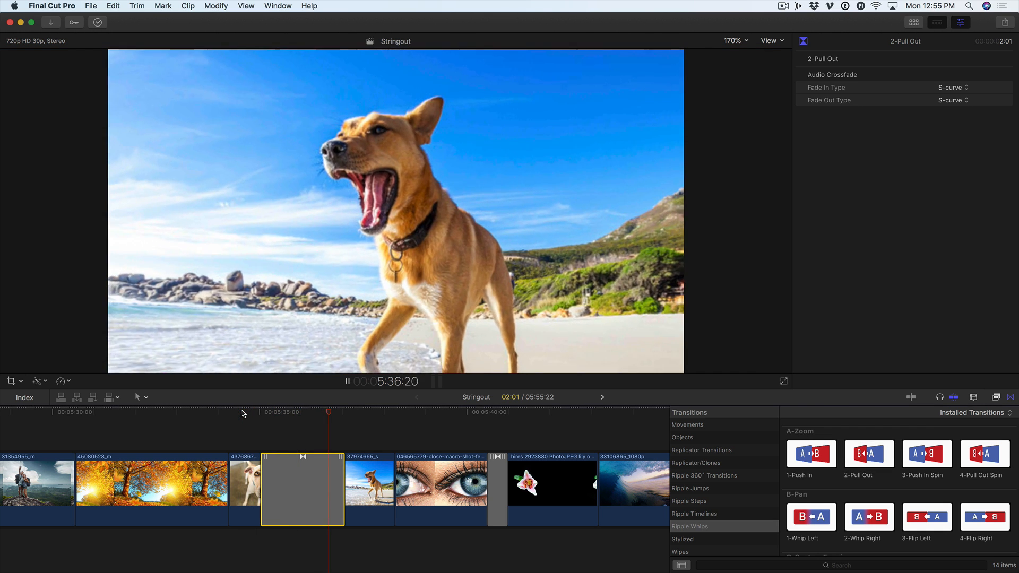
{"action": "key", "text": "space"}
{"action": "left_click_drag", "start_coordinate": [270, 414], "coordinate": [295, 416]}
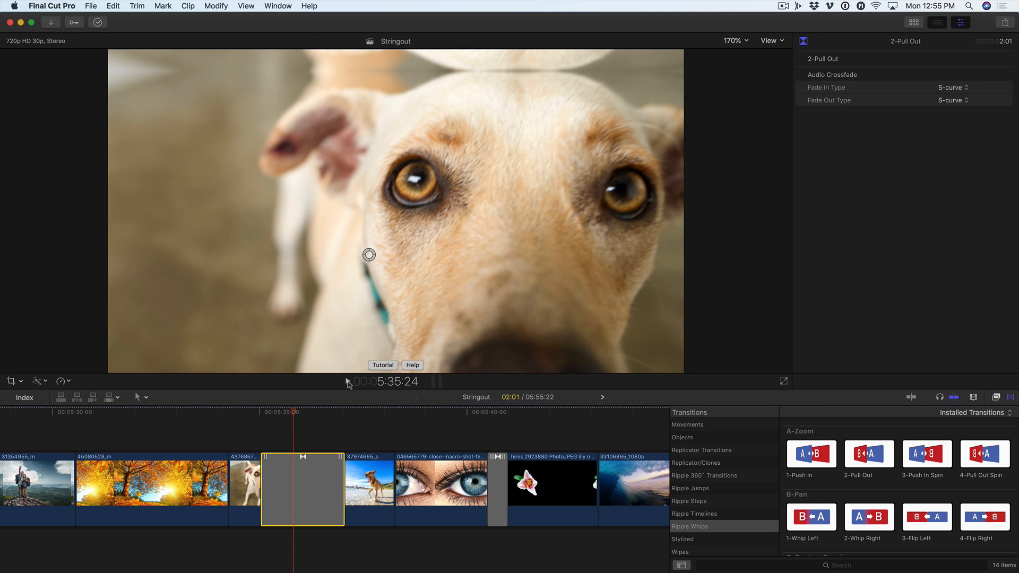
{"action": "left_click_drag", "start_coordinate": [313, 417], "coordinate": [343, 413]}
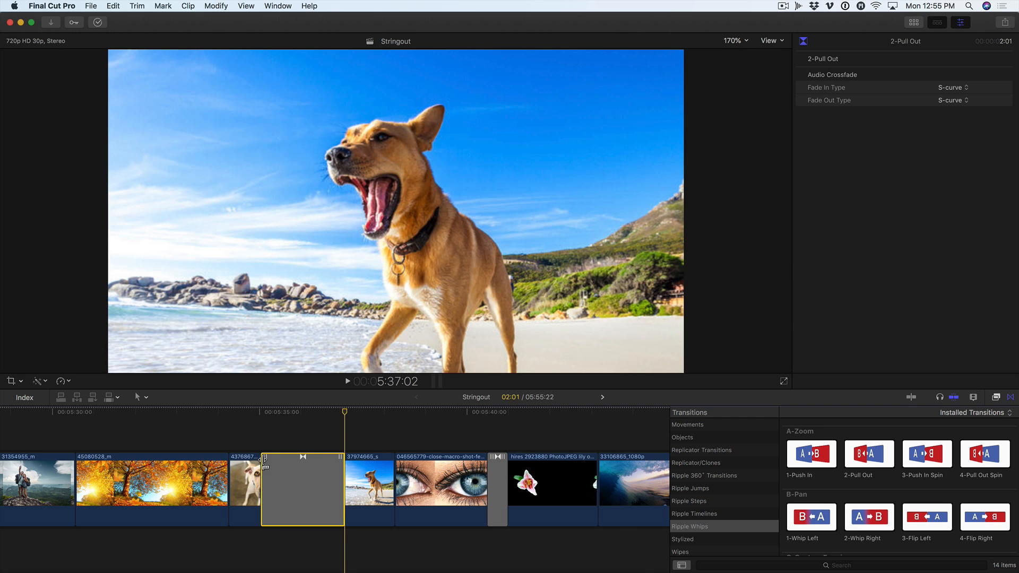
Shorten the 2-Pull Out transition between the dog clips to 1:01
{"action": "left_click_drag", "start_coordinate": [264, 460], "coordinate": [292, 467]}
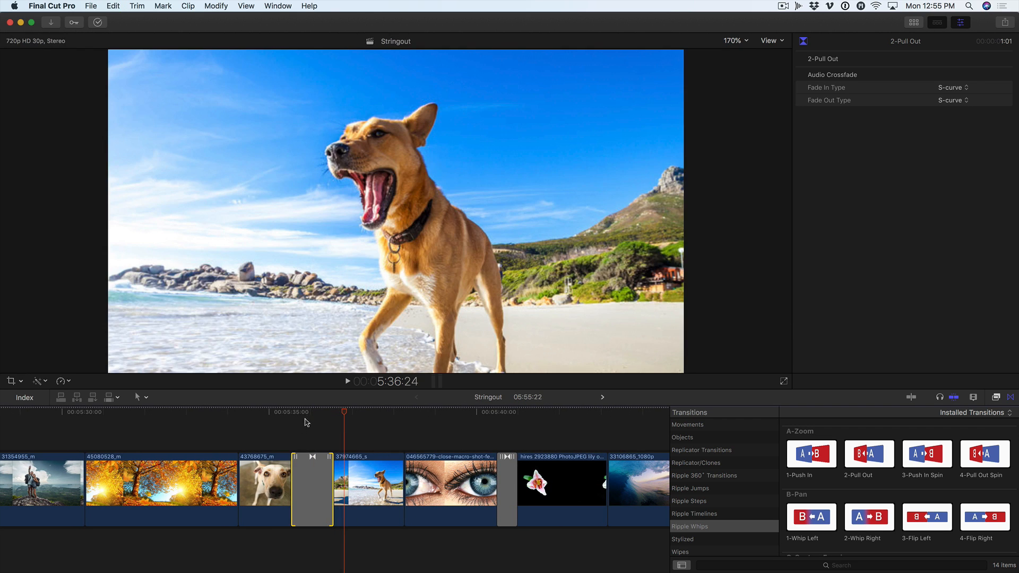
{"action": "left_click", "coordinate": [311, 460]}
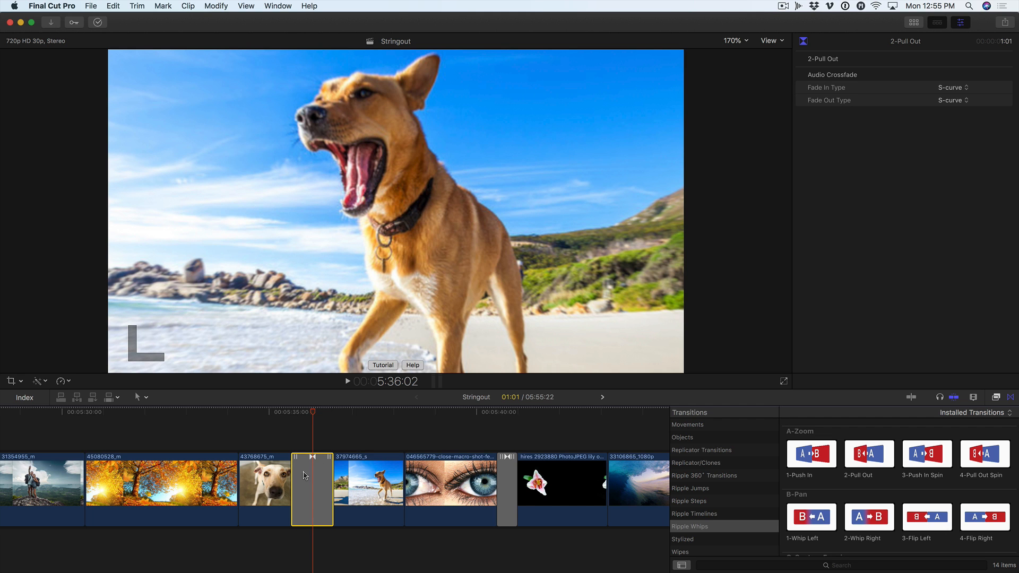
Move the shortened 2-Pull Out transition's center point up in the image at the frame before the cut, and play the transition
{"action": "mouse_move", "coordinate": [313, 411]}
{"action": "left_mouse_down"}
{"action": "mouse_move", "coordinate": [306, 414]}
{"action": "mouse_move", "coordinate": [319, 415]}
{"action": "left_mouse_up"}
{"action": "scroll", "coordinate": [306, 414], "scroll_direction": "right", "scroll_amount": 1}
{"action": "key", "text": "l"}
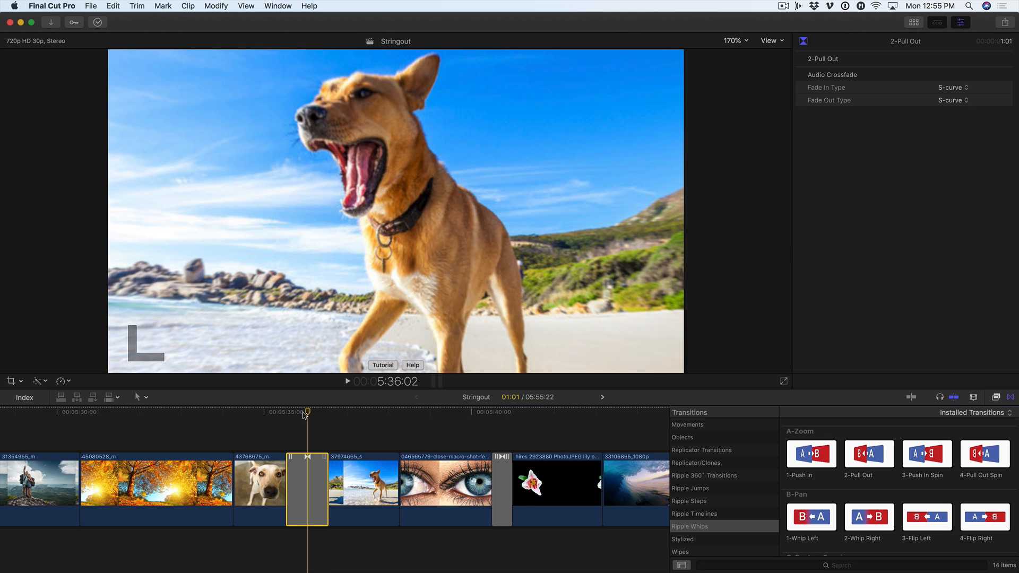
{"action": "key", "text": "j"}
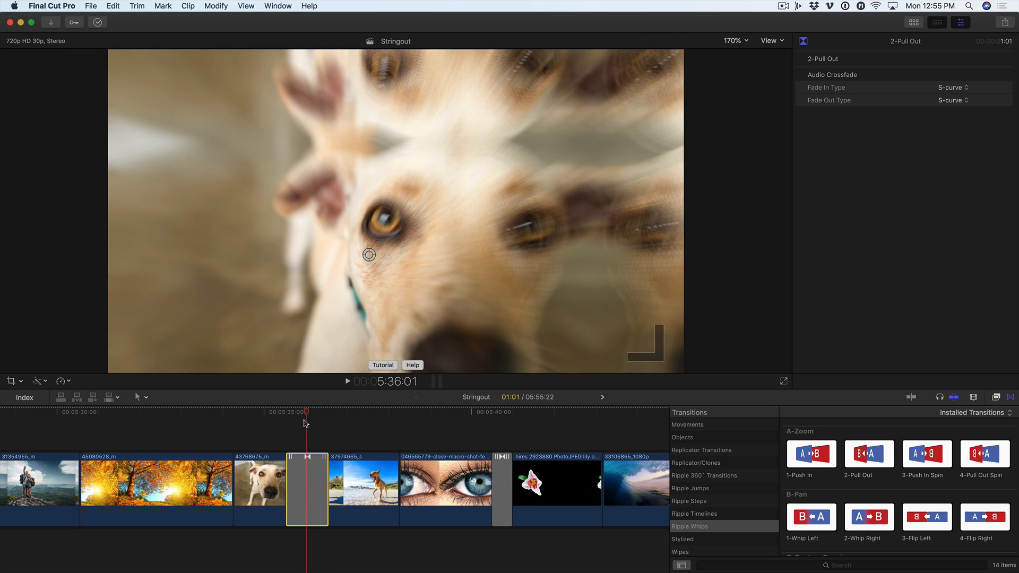
{"action": "left_click_drag", "start_coordinate": [369, 255], "coordinate": [381, 202]}
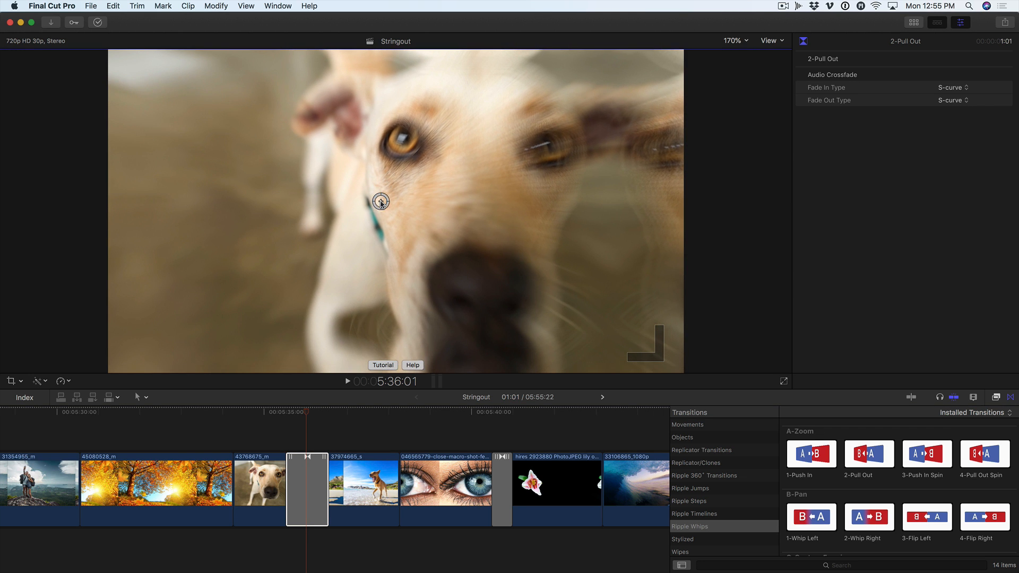
{"action": "left_click", "coordinate": [283, 412]}
{"action": "key", "text": "l"}
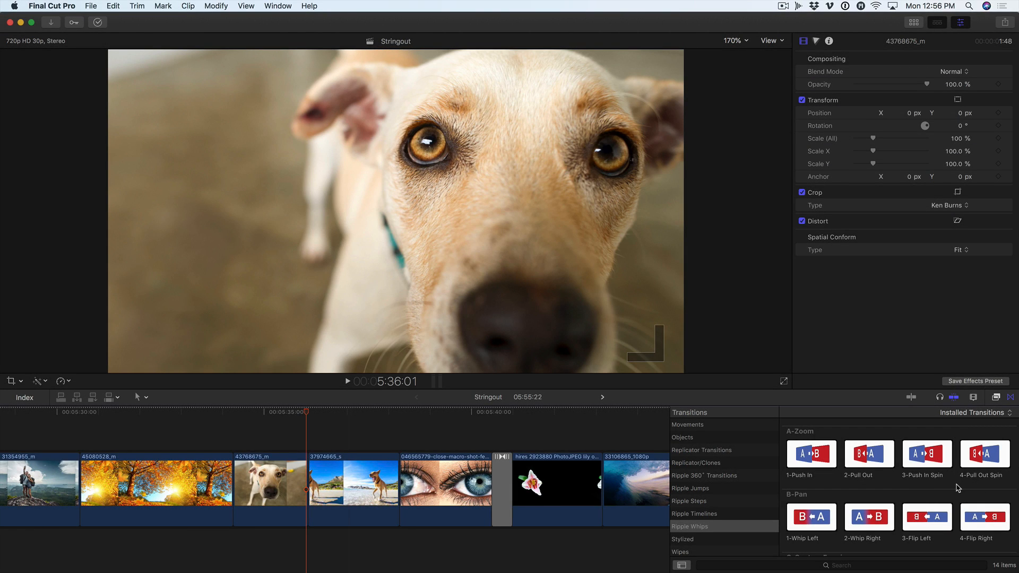
Apply the 3-Push In Spin transition to the cut between the two dog clips and play it back
{"action": "left_click_drag", "start_coordinate": [929, 458], "coordinate": [297, 476]}
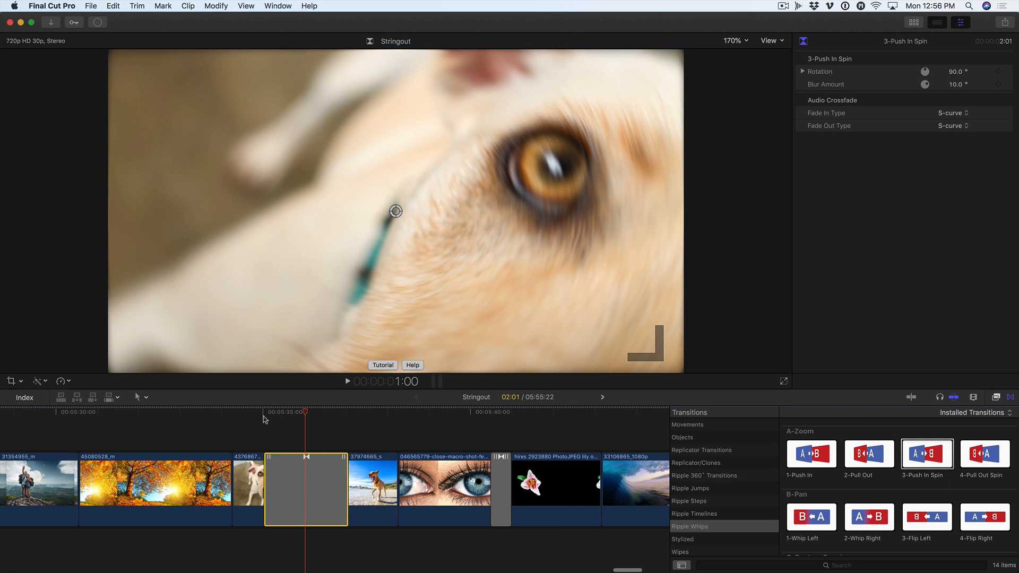
{"action": "left_click", "coordinate": [260, 413]}
{"action": "key", "text": "l"}
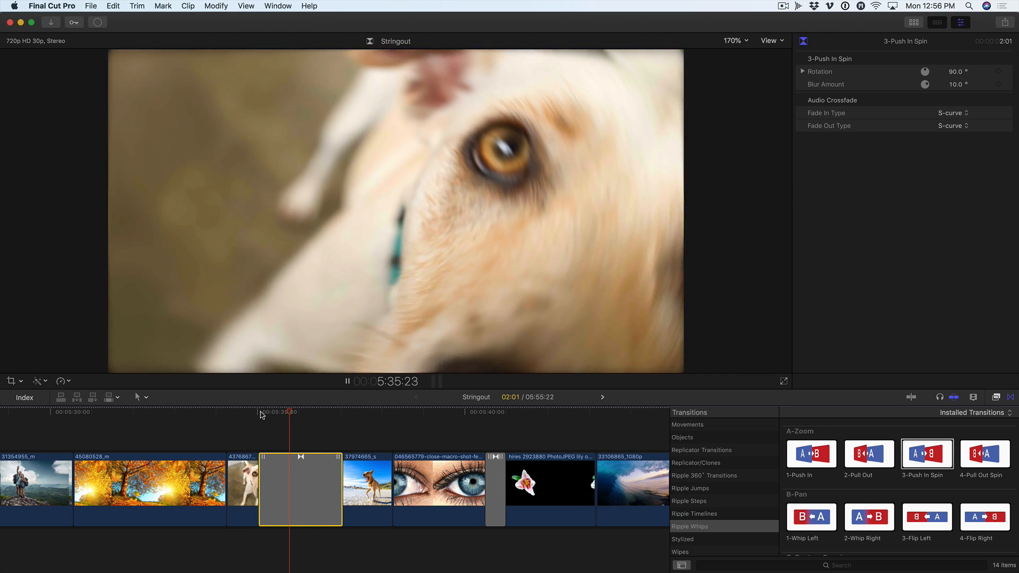
{"action": "left_click", "coordinate": [260, 413]}
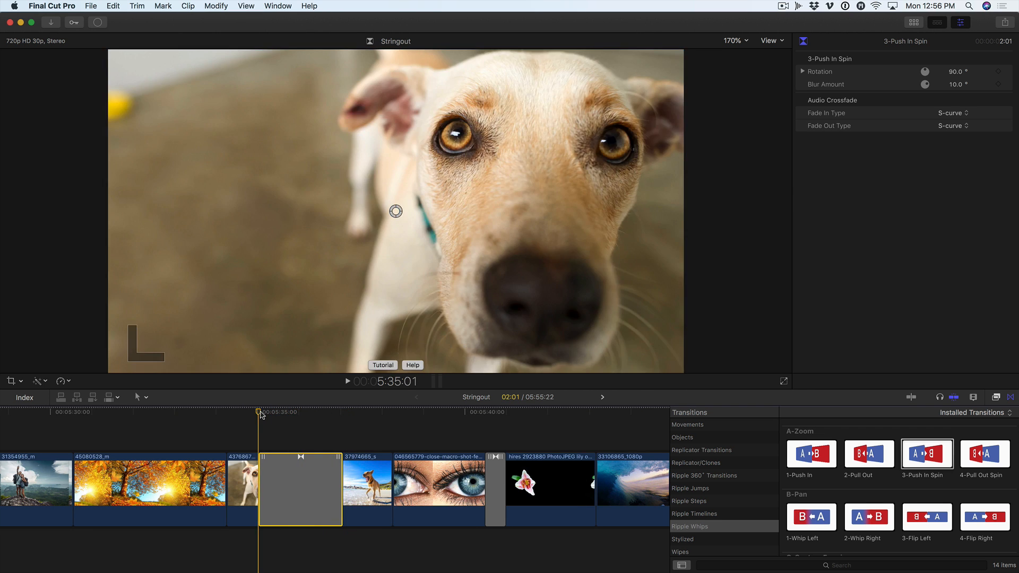
Preview the 3-Push In Spin transition between the two dog clips, shorten it to 1:01 and play it again
{"action": "key", "text": "space"}
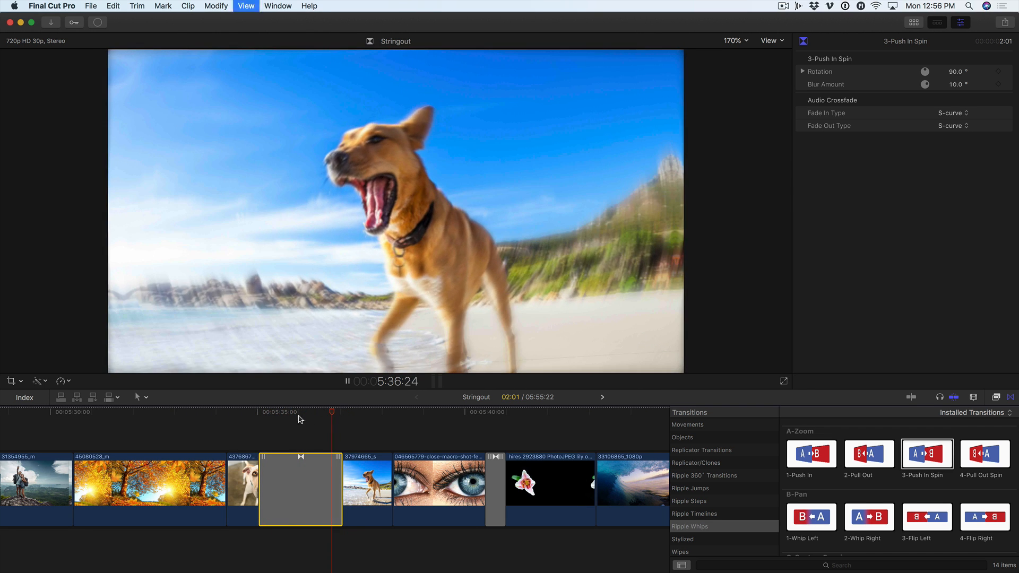
{"action": "left_click", "coordinate": [301, 413]}
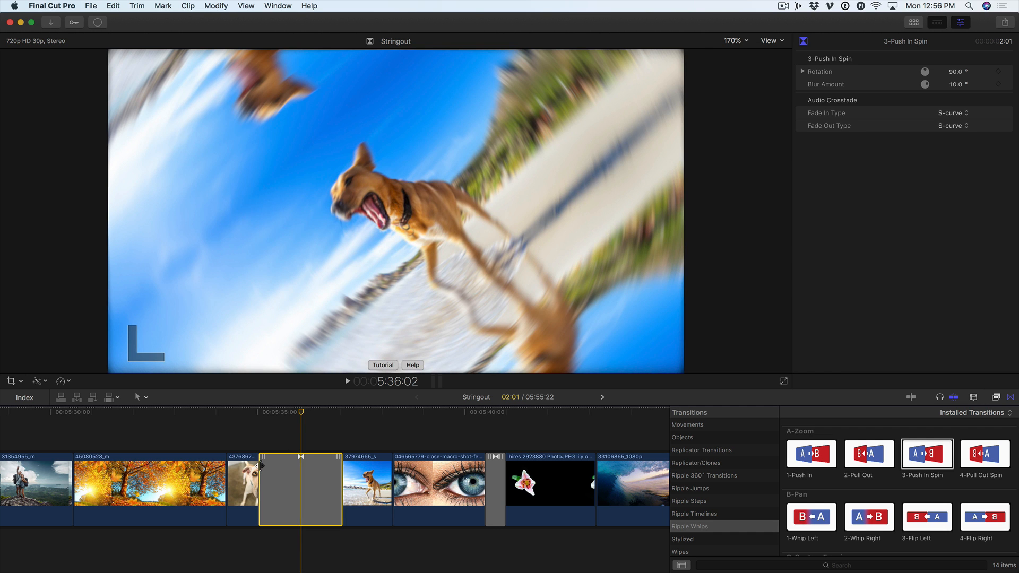
{"action": "left_click_drag", "start_coordinate": [260, 466], "coordinate": [280, 465]}
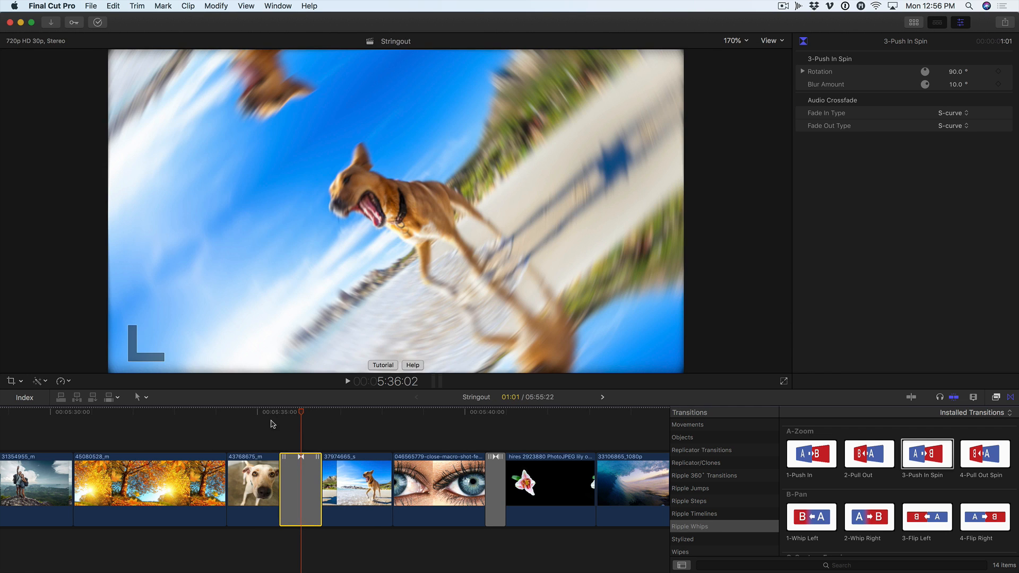
{"action": "left_click", "coordinate": [276, 414]}
{"action": "key", "text": "space"}
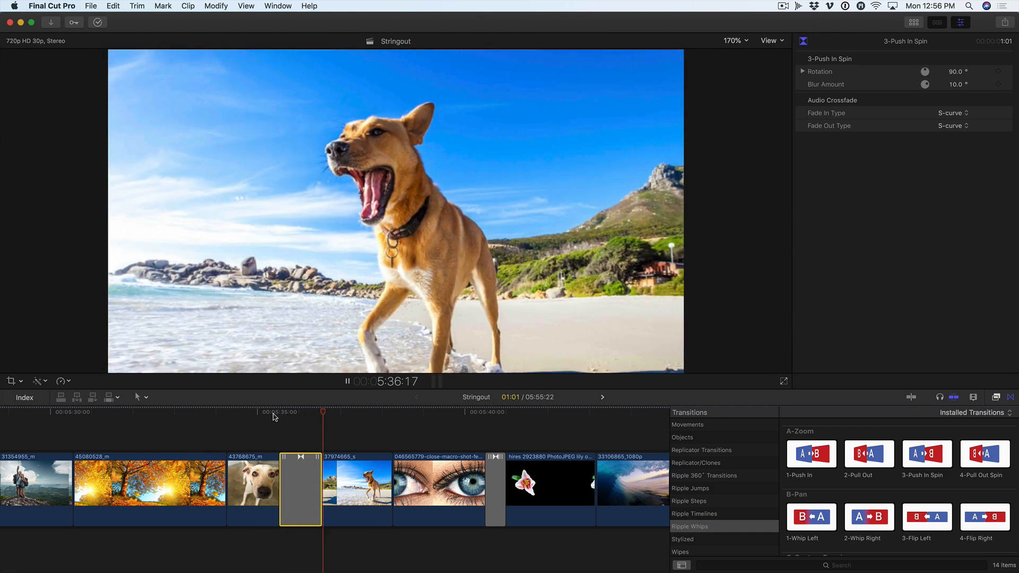
{"action": "key", "text": "space"}
Shorten the 3-Push In Spin transition between the dog clips to 22 frames
{"action": "left_click", "coordinate": [292, 413]}
{"action": "left_click_drag", "start_coordinate": [282, 470], "coordinate": [293, 472]}
{"action": "left_click", "coordinate": [296, 421]}
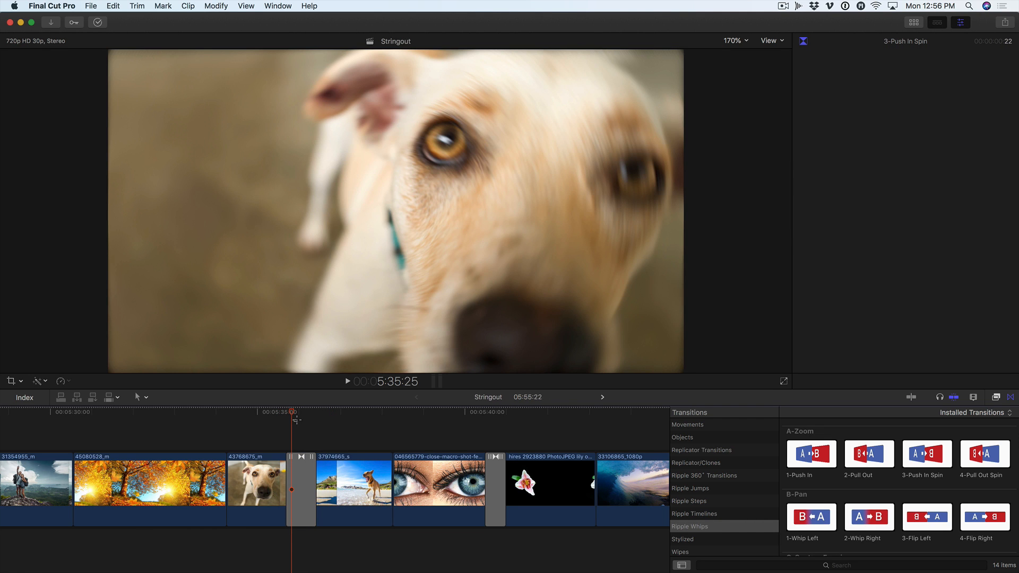
Move the 3-Push In Spin transition's center point slightly up and right near the start of the transition, and play it
{"action": "left_click", "coordinate": [290, 414]}
{"action": "left_click", "coordinate": [298, 474]}
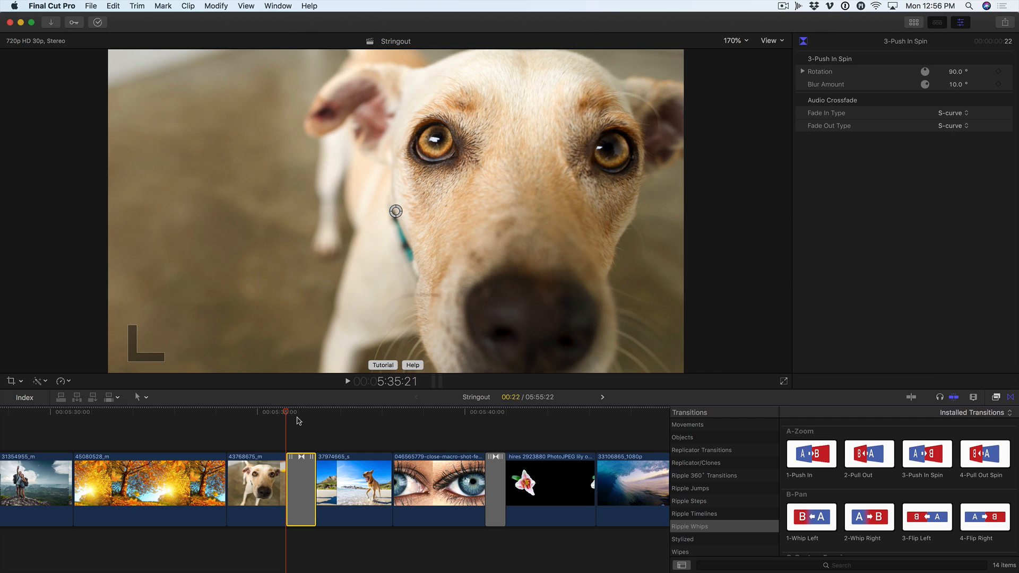
{"action": "left_click_drag", "start_coordinate": [395, 213], "coordinate": [404, 198]}
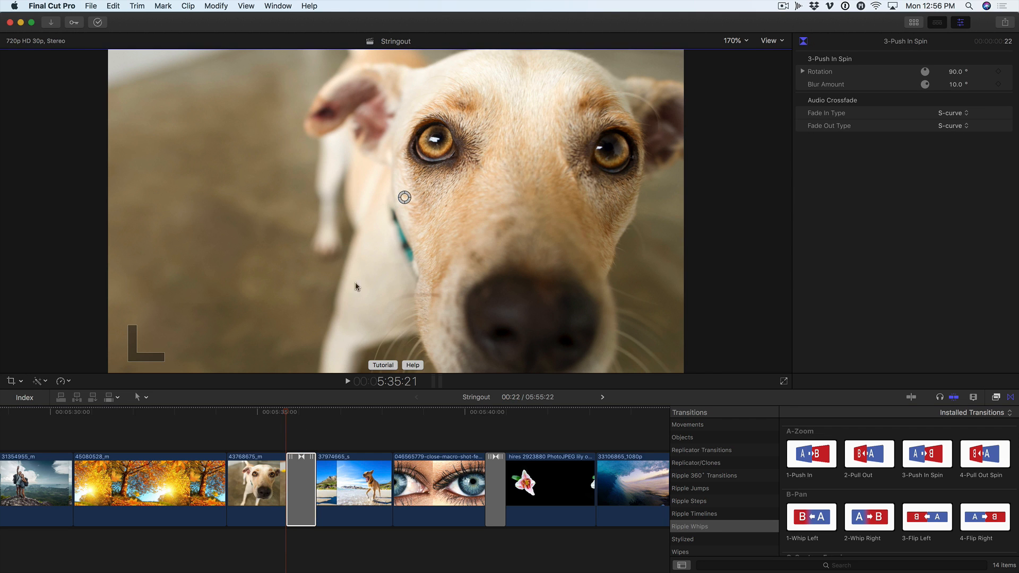
{"action": "left_click_drag", "start_coordinate": [289, 414], "coordinate": [295, 414]}
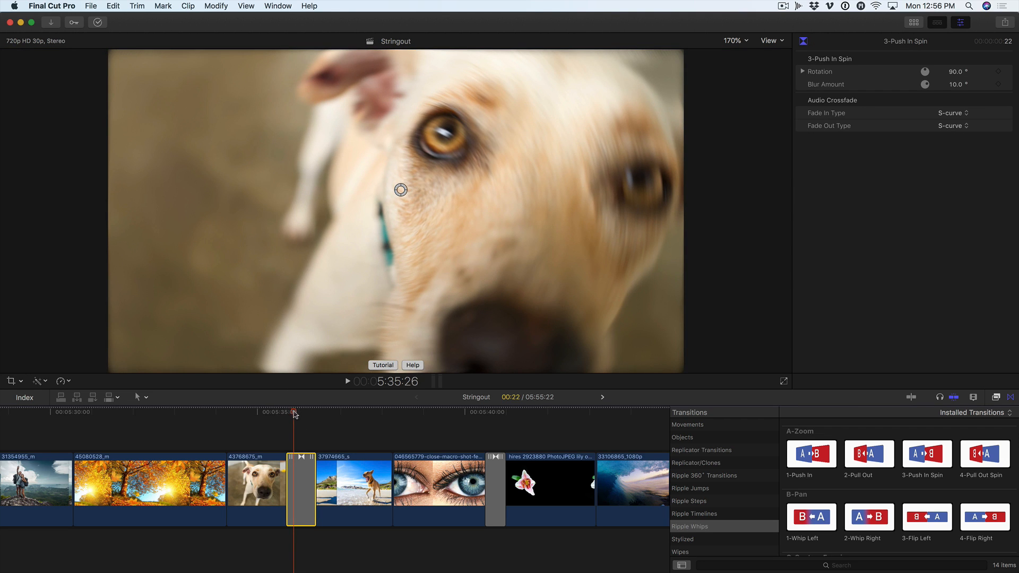
{"action": "left_click", "coordinate": [282, 413]}
{"action": "key", "text": "space"}
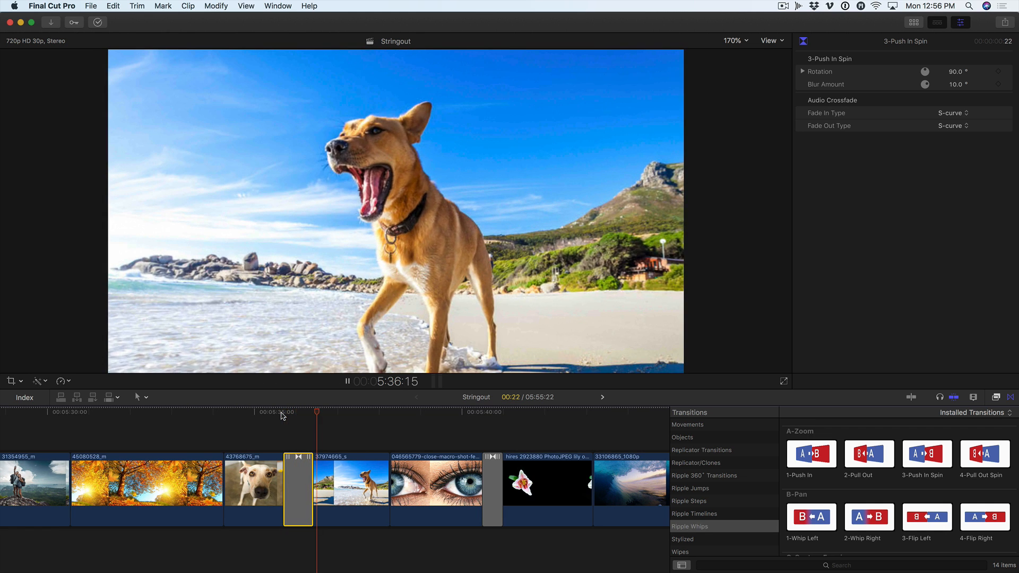
{"action": "key", "text": "space"}
Set the 3-Push In Spin transition's Rotation to -175° and Blur Amount to 43°, and play the result
{"action": "left_click", "coordinate": [295, 413]}
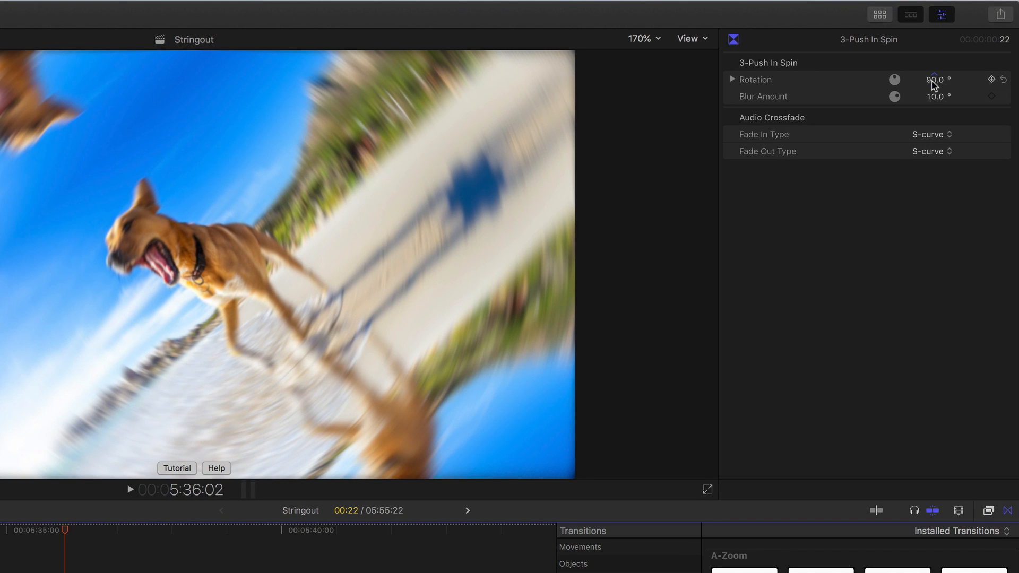
{"action": "mouse_move", "coordinate": [933, 84]}
{"action": "left_mouse_down"}
{"action": "mouse_move", "coordinate": [933, 51]}
{"action": "mouse_move", "coordinate": [933, 133]}
{"action": "mouse_move", "coordinate": [936, 85]}
{"action": "left_mouse_up"}
{"action": "scroll", "coordinate": [24, 531], "scroll_direction": "left", "scroll_amount": 1}
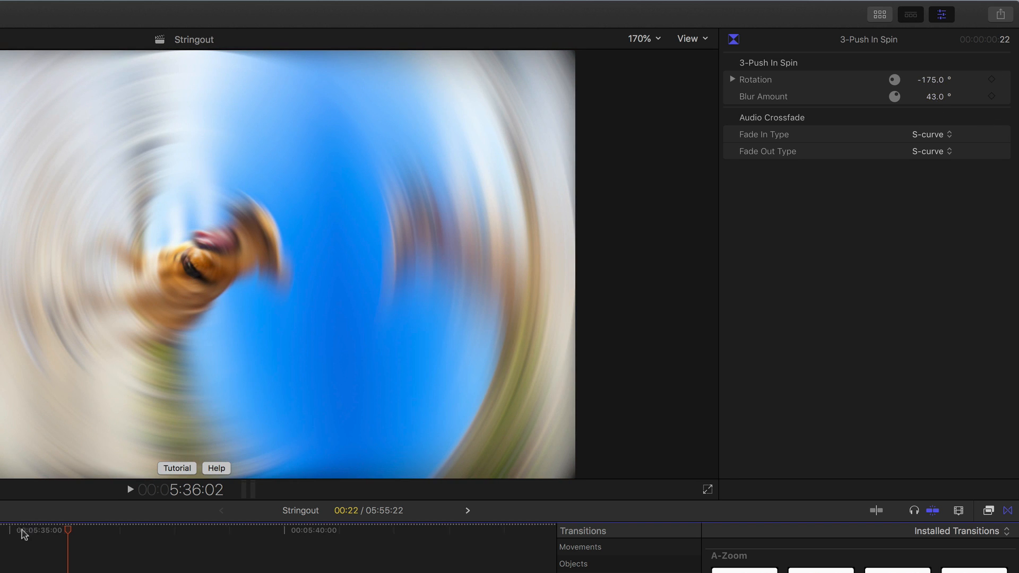
{"action": "left_click", "coordinate": [30, 533]}
{"action": "key", "text": "space"}
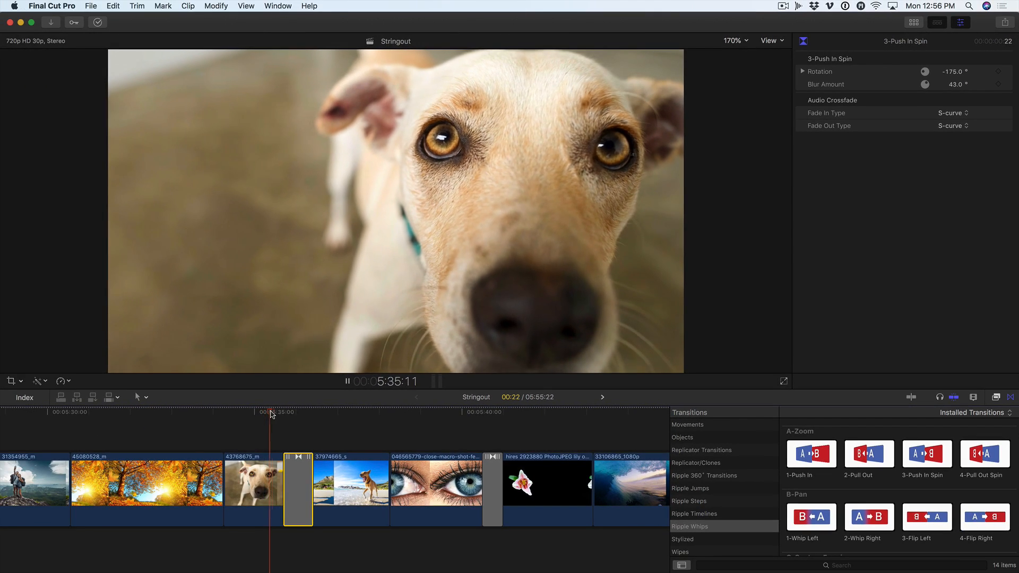
{"action": "key", "text": "space"}
{"action": "left_click", "coordinate": [271, 415]}
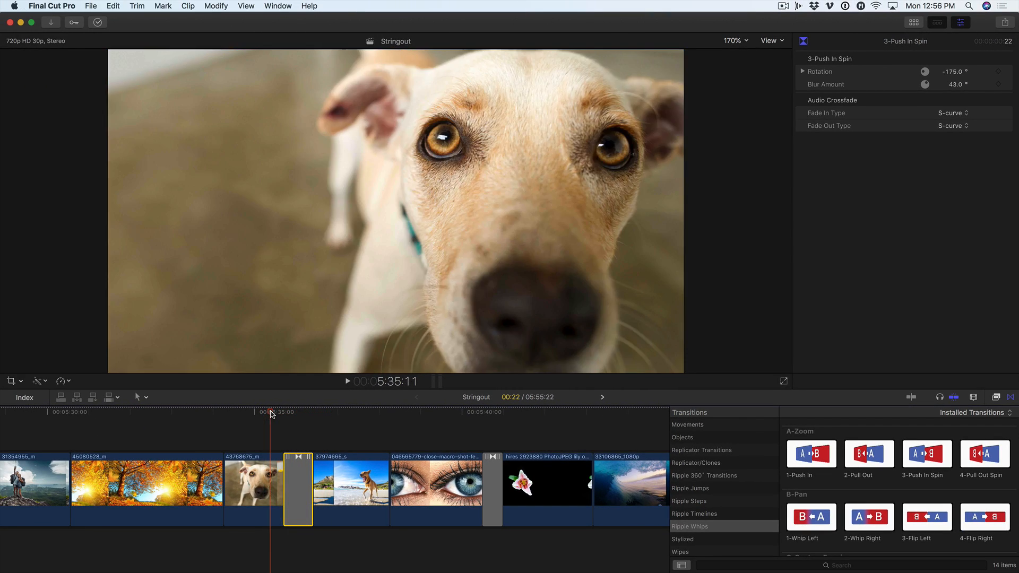
{"action": "key", "text": "space"}
{"action": "key", "text": "space"}
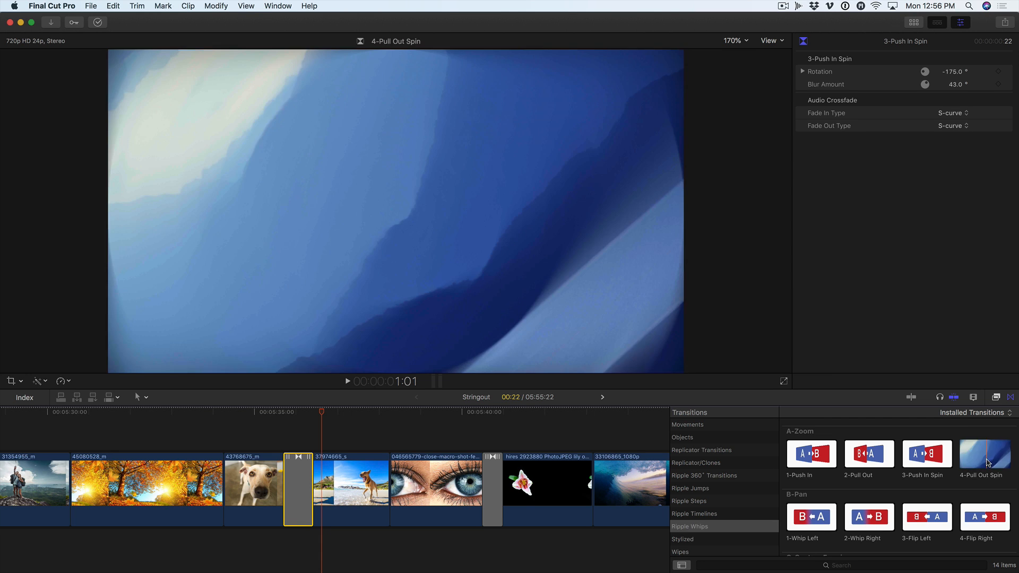
Replace the transition between the two dog clips with 4-Pull Out Spin and play it back twice
{"action": "left_click_drag", "start_coordinate": [987, 467], "coordinate": [292, 463]}
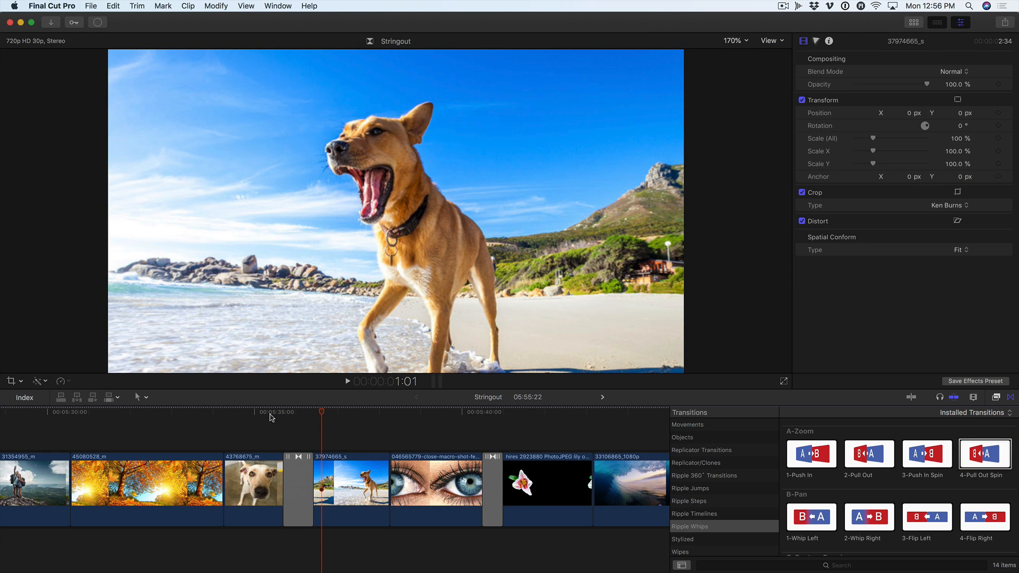
{"action": "left_click", "coordinate": [270, 415]}
{"action": "key", "text": "space"}
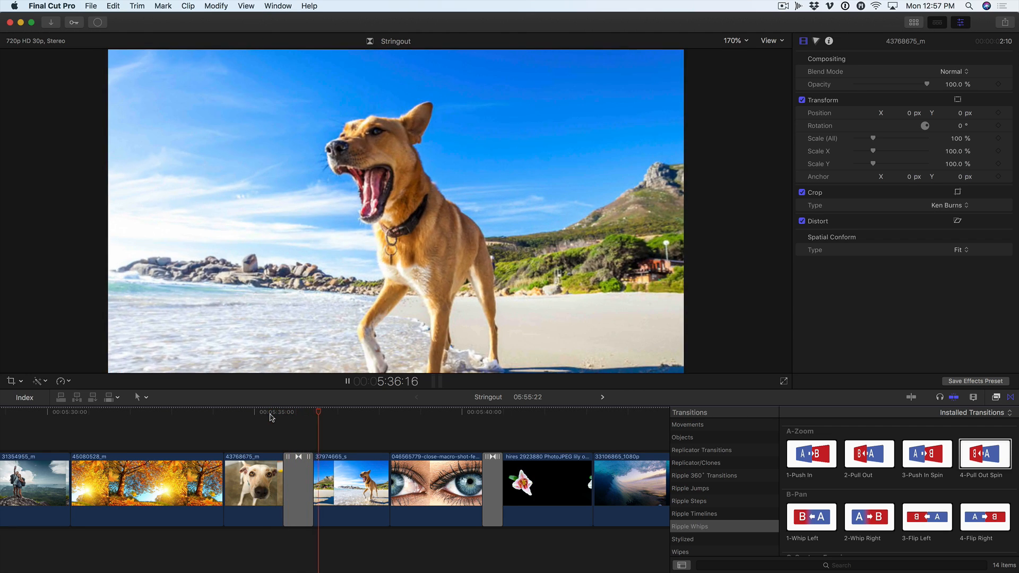
{"action": "left_click", "coordinate": [271, 416]}
{"action": "key", "text": "space"}
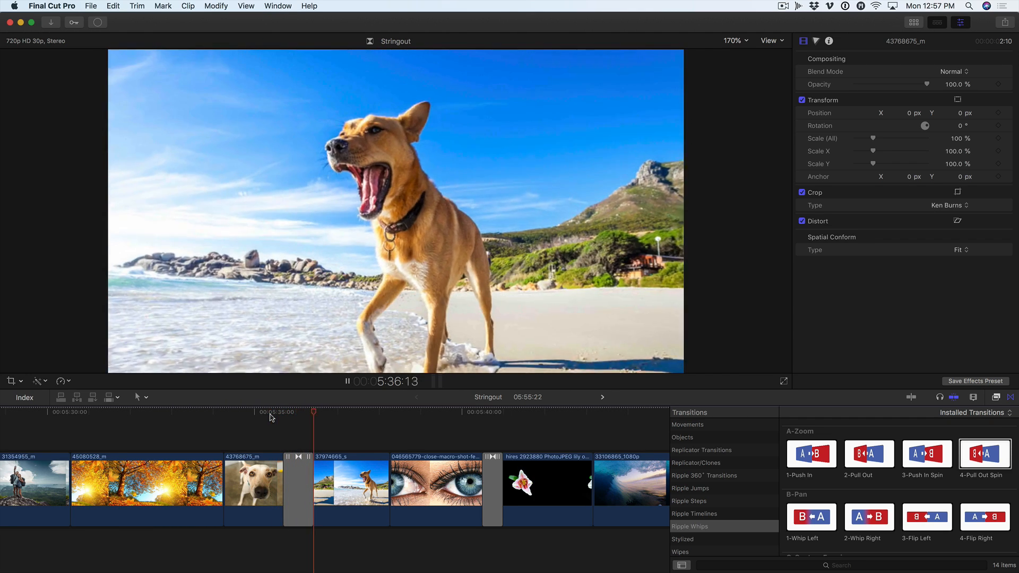
Set the 4-Pull Out Spin transition's Fade In Time to 0 and play the transition
{"action": "left_click_drag", "start_coordinate": [272, 416], "coordinate": [297, 414]}
{"action": "left_click", "coordinate": [297, 476]}
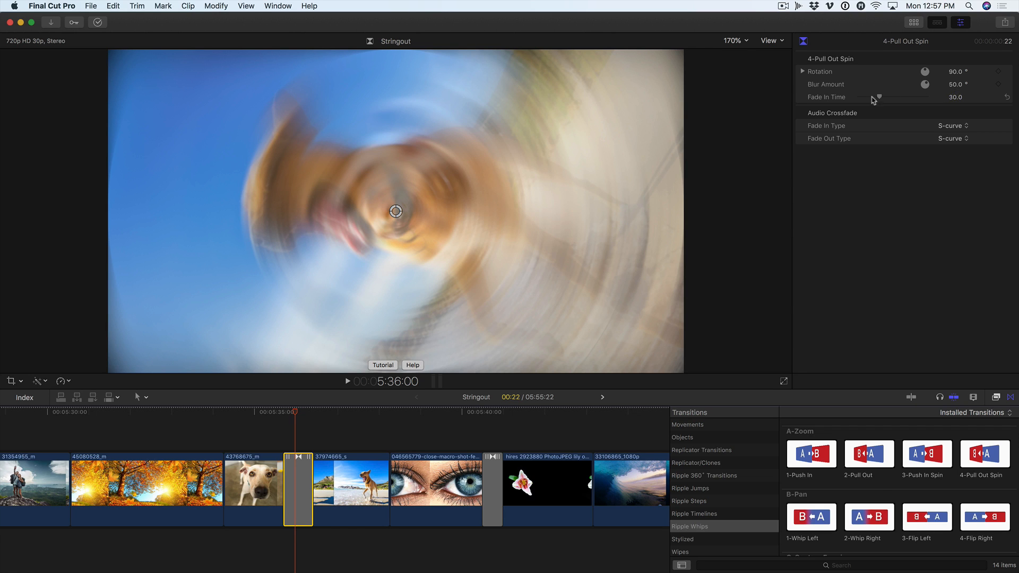
{"action": "left_click_drag", "start_coordinate": [877, 98], "coordinate": [829, 99]}
{"action": "left_click", "coordinate": [282, 411]}
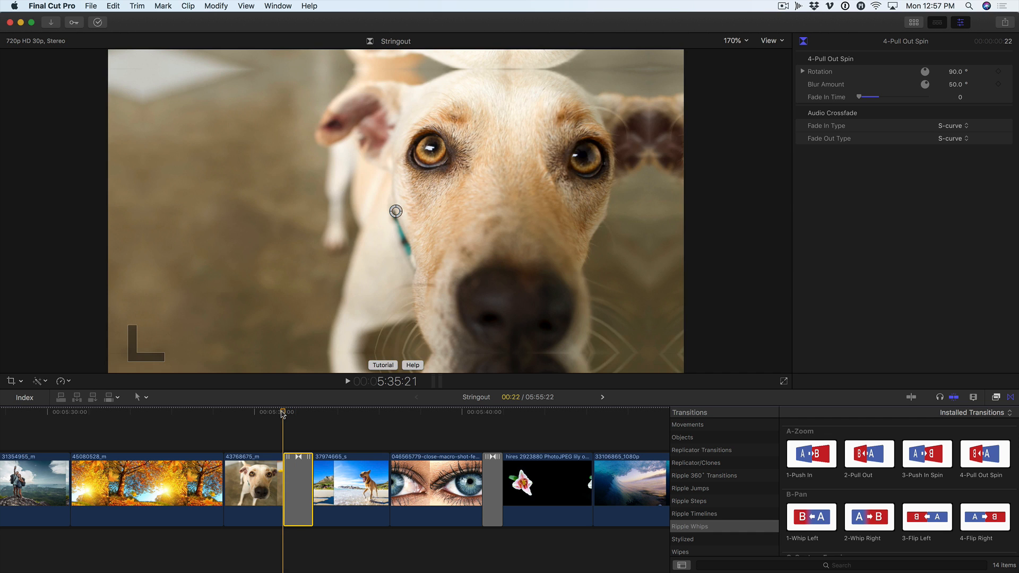
{"action": "key", "text": "space"}
{"action": "key", "text": "space"}
Set the 4-Pull Out Spin transition's Fade In Time to 37 while parked early in the transition, and play it back
{"action": "left_click", "coordinate": [290, 411]}
{"action": "left_click_drag", "start_coordinate": [290, 411], "coordinate": [289, 411]}
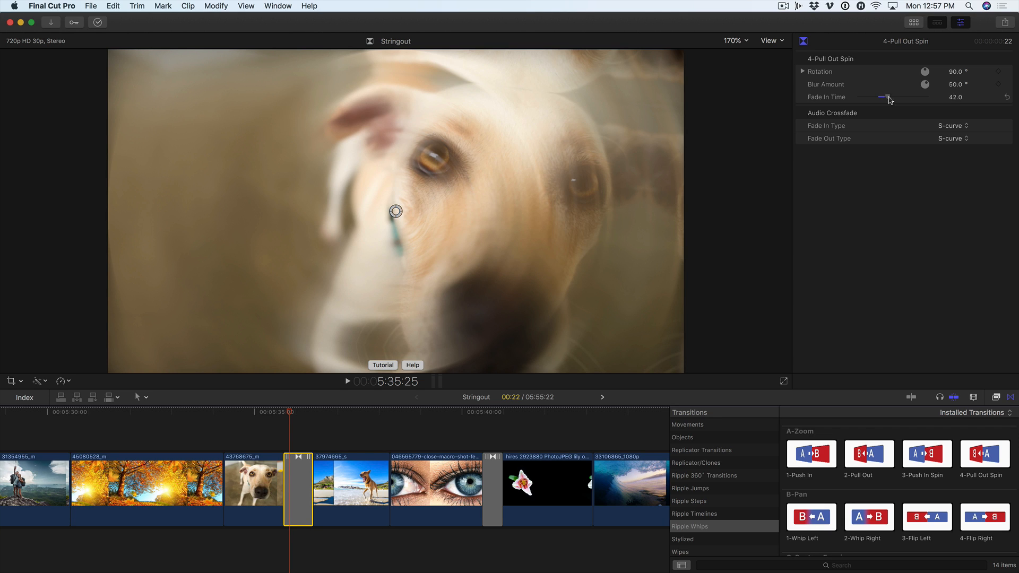
{"action": "left_click_drag", "start_coordinate": [292, 411], "coordinate": [283, 413]}
{"action": "key", "text": "space"}
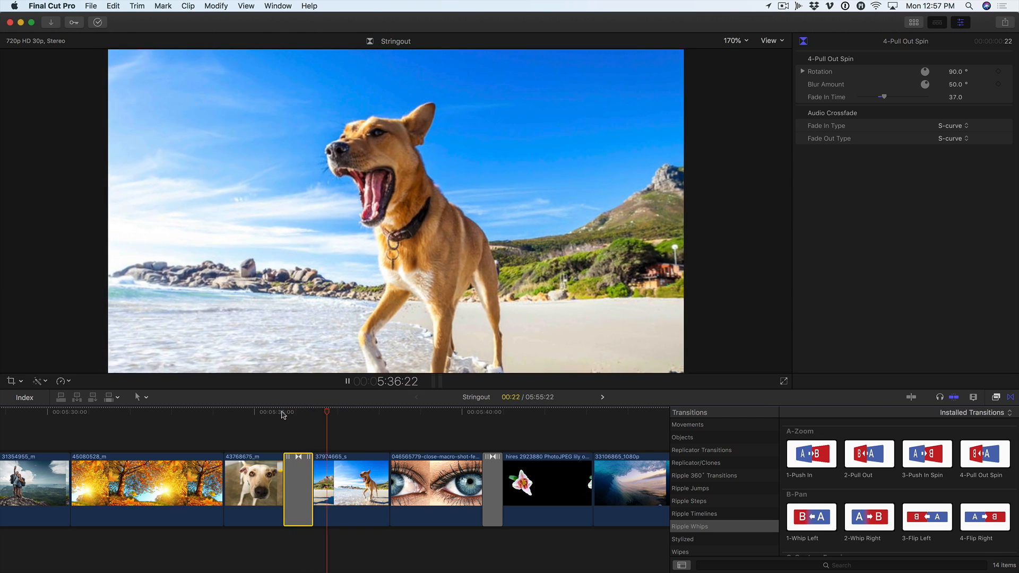
{"action": "left_click", "coordinate": [283, 413]}
{"action": "key", "text": "space"}
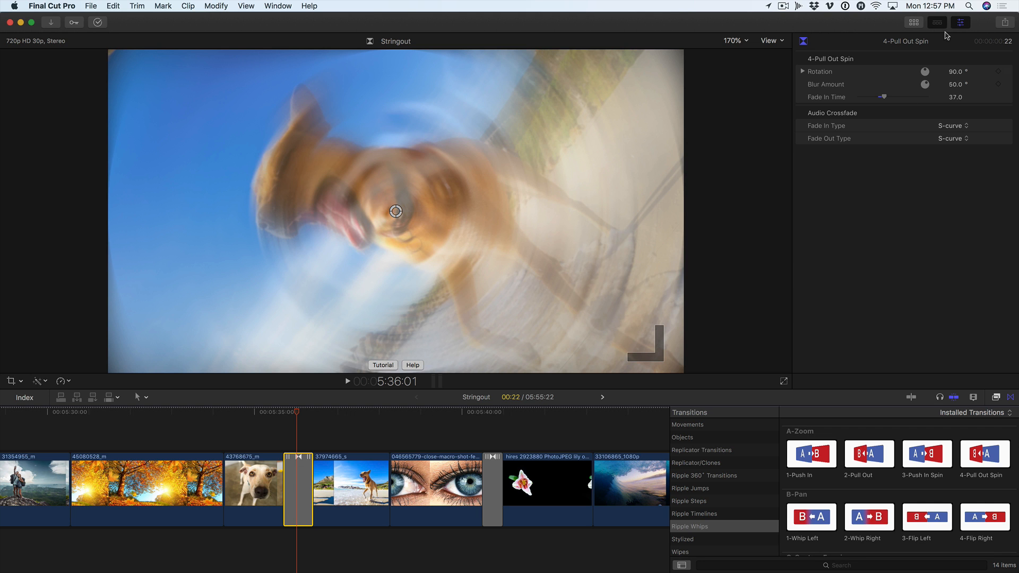
Set the 4-Pull Out Spin transition's Rotation to 131° and Blur Amount to 117°, and play it from before the cut
{"action": "mouse_move", "coordinate": [955, 71]}
{"action": "left_mouse_down"}
{"action": "mouse_move", "coordinate": [955, 58]}
{"action": "mouse_move", "coordinate": [954, 83]}
{"action": "left_mouse_up"}
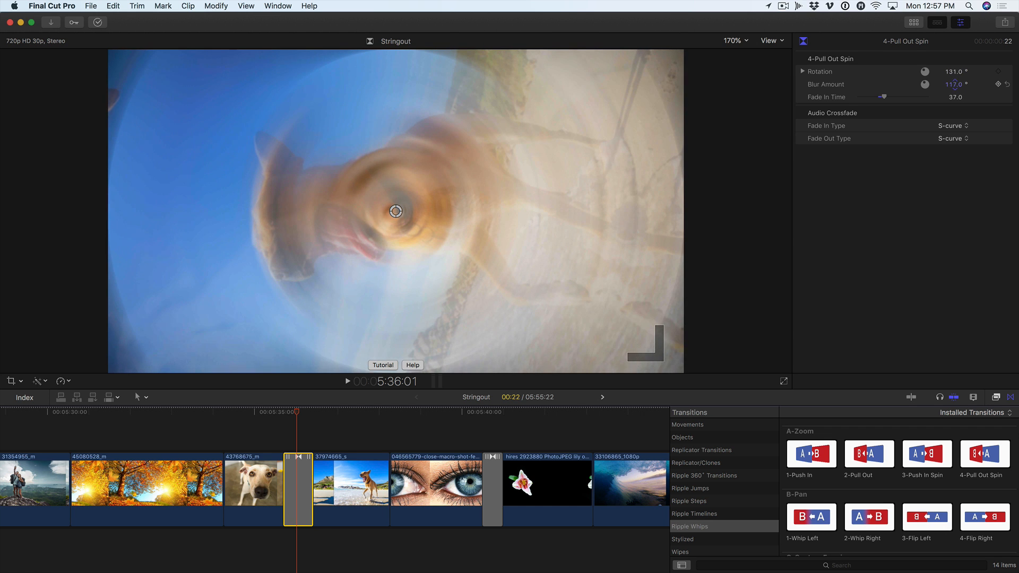
{"action": "left_click", "coordinate": [275, 419]}
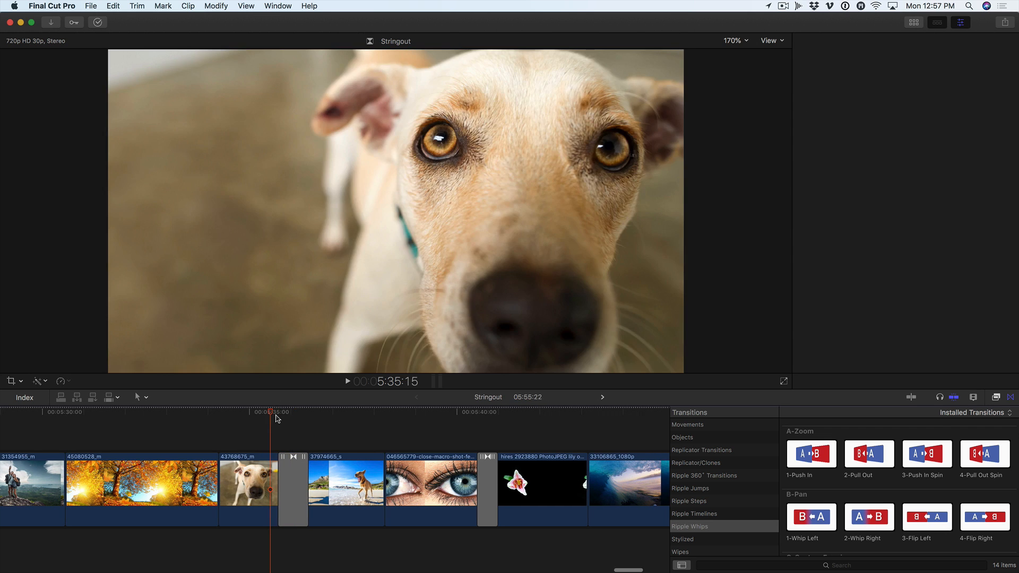
{"action": "key", "text": "space"}
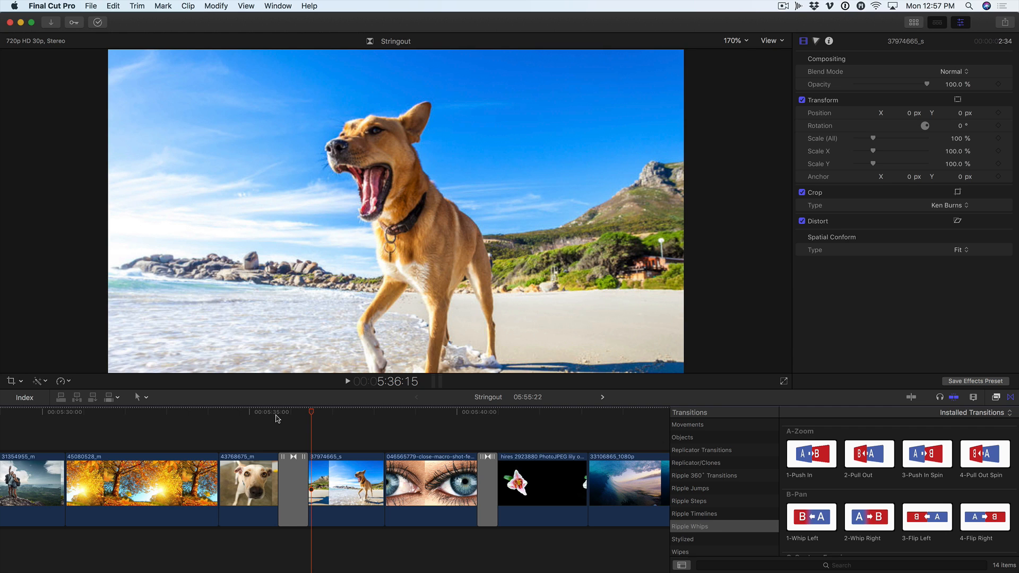